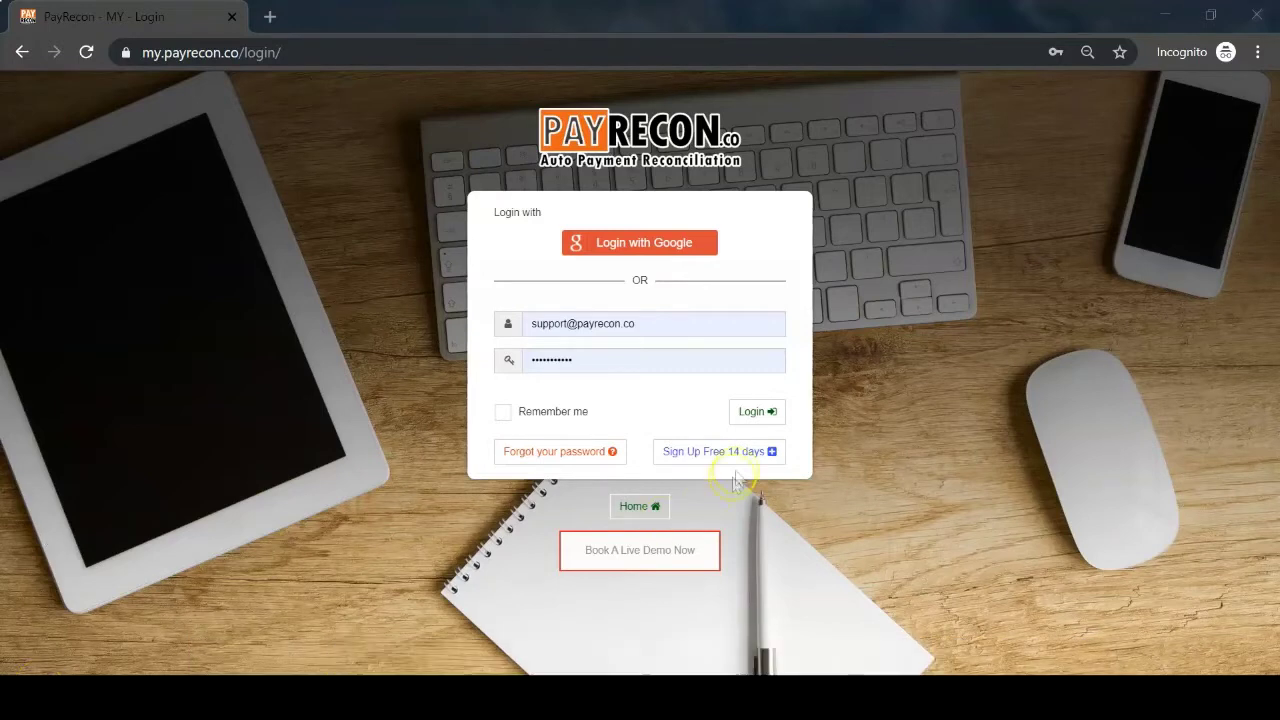
Step: Sign in to PayRecon with the filled-in login credentials
left_click(760, 412)
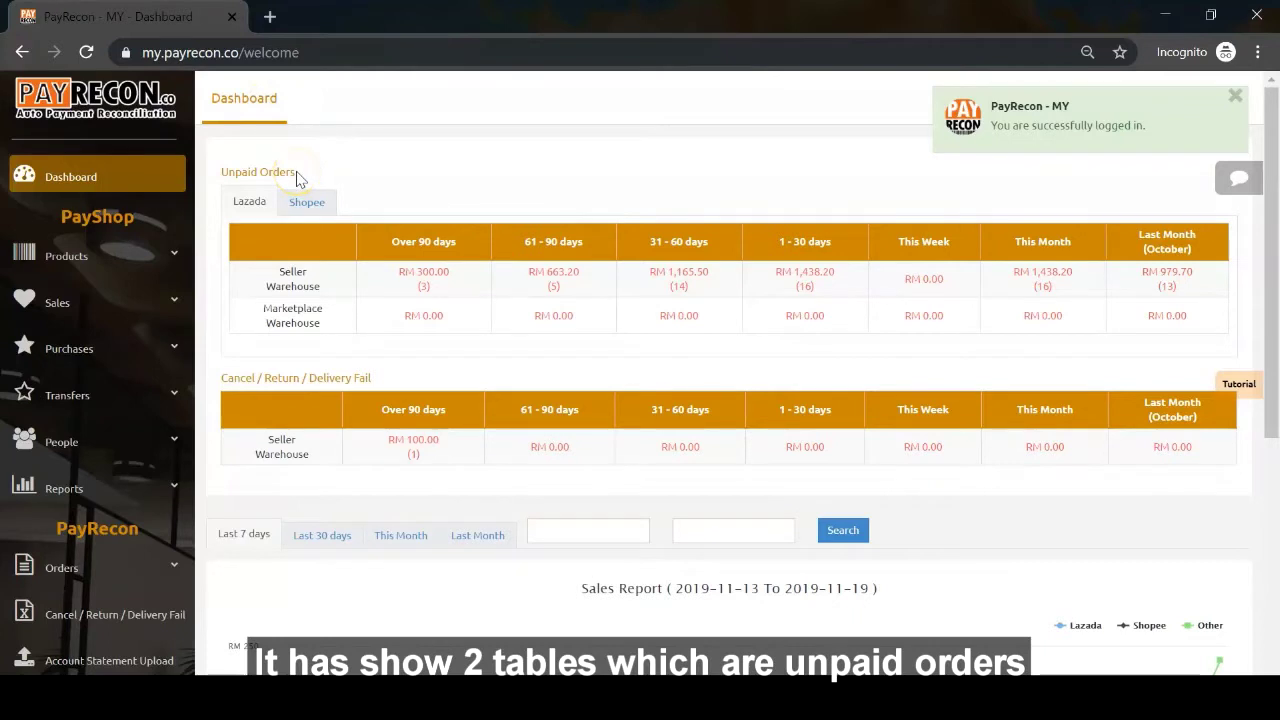
Step: Highlight the Unpaid Orders and Cancel / Return / Delivery Fail headings, last month's amount and 1 - 30 days column
left_click_drag(221, 172, 294, 172)
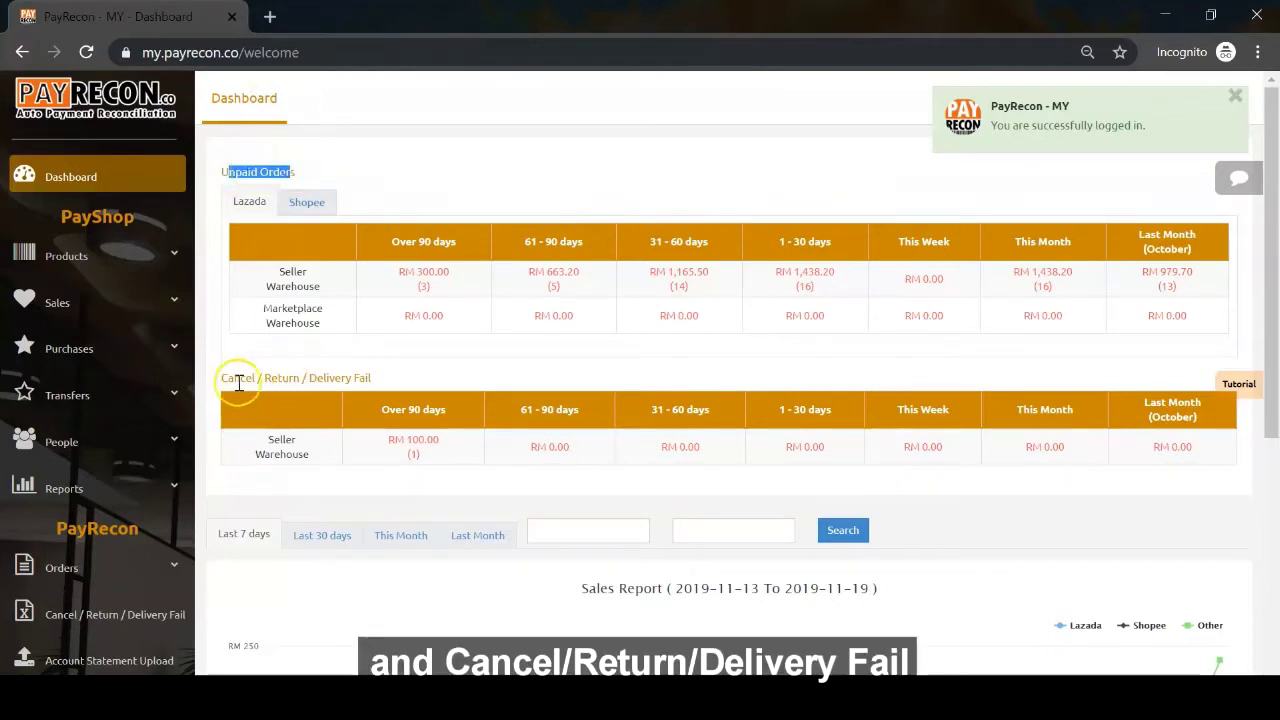
left_click_drag(234, 378, 372, 385)
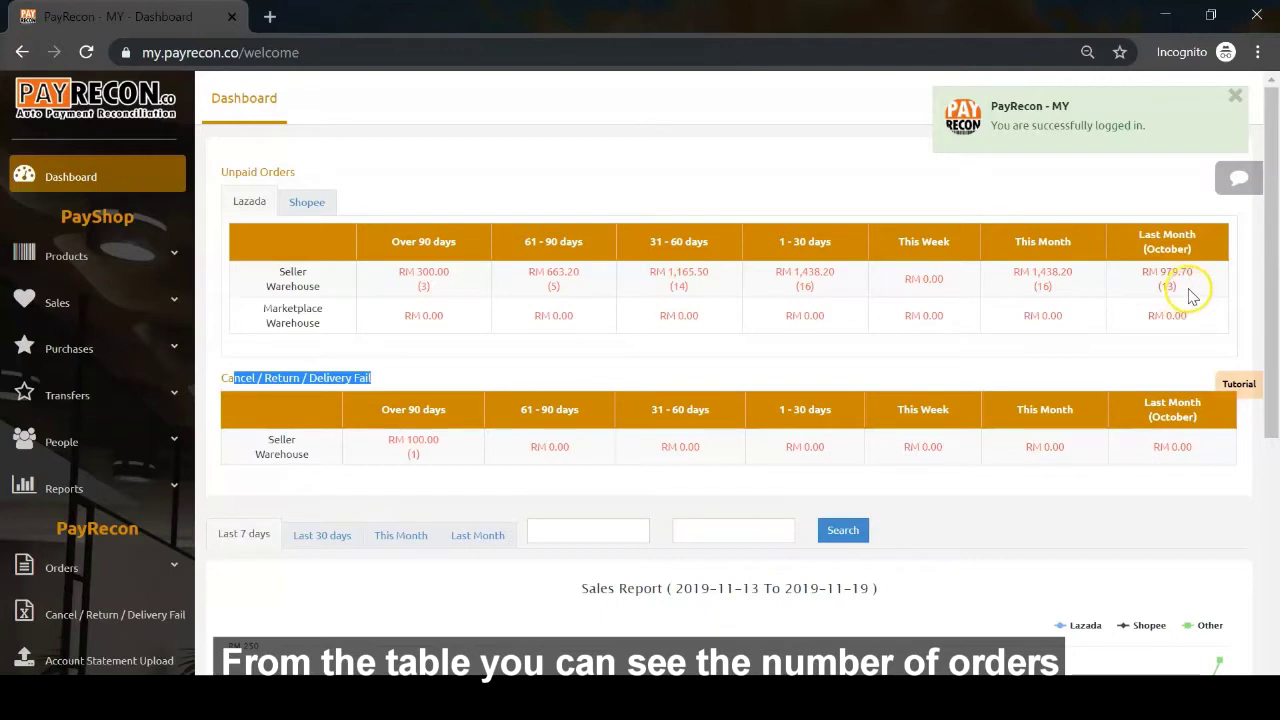
left_click_drag(1190, 292, 1140, 274)
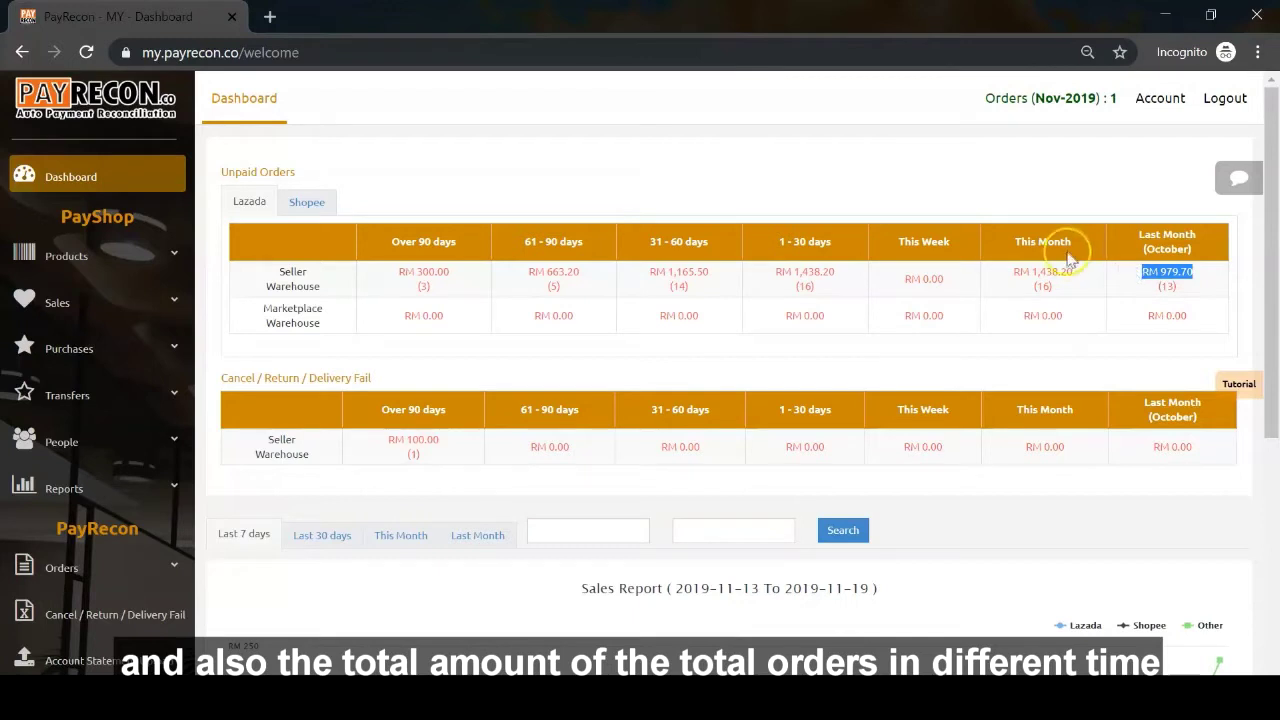
triple_click(789, 241)
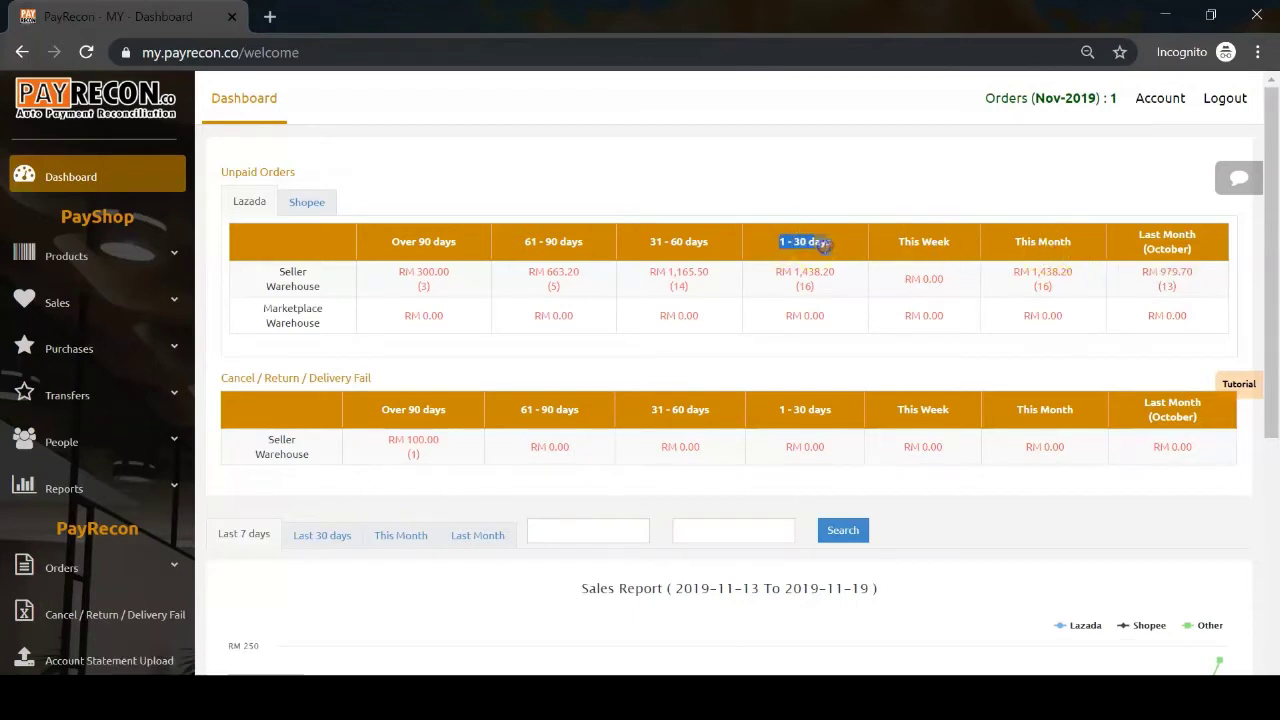
left_click(730, 232)
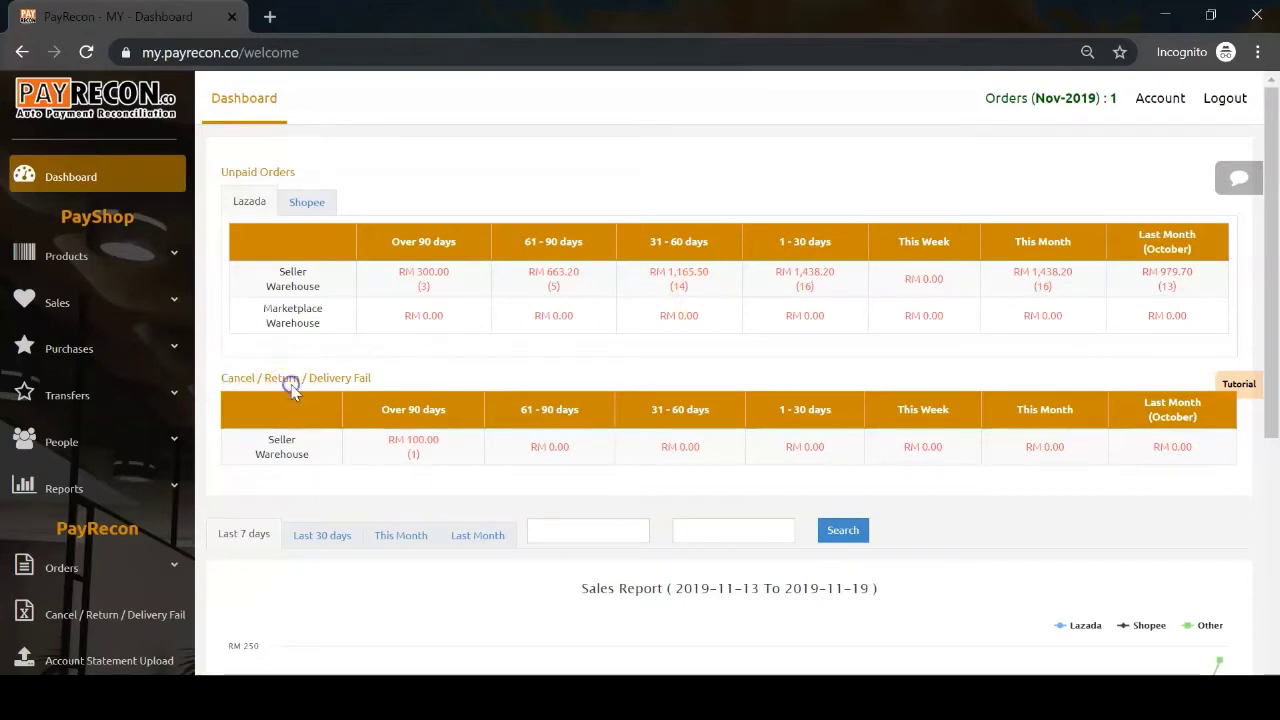
scroll(292, 392, "down", 2)
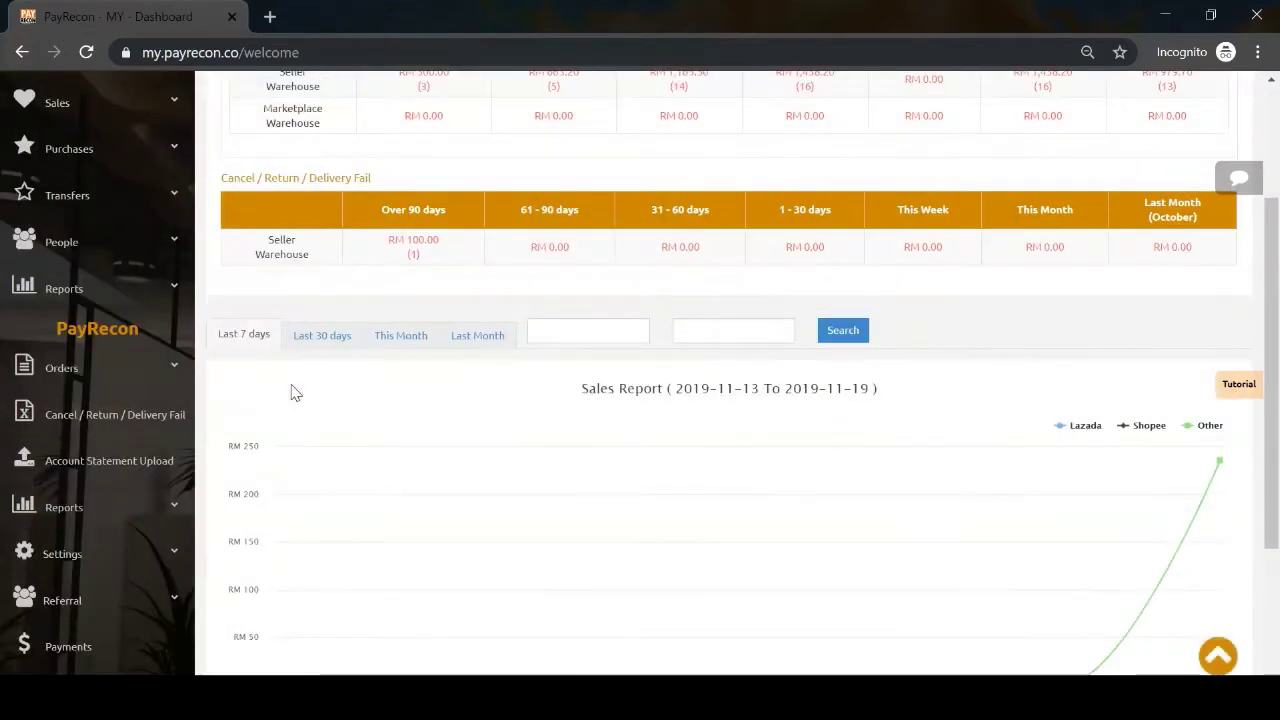
scroll(292, 392, "down", 2)
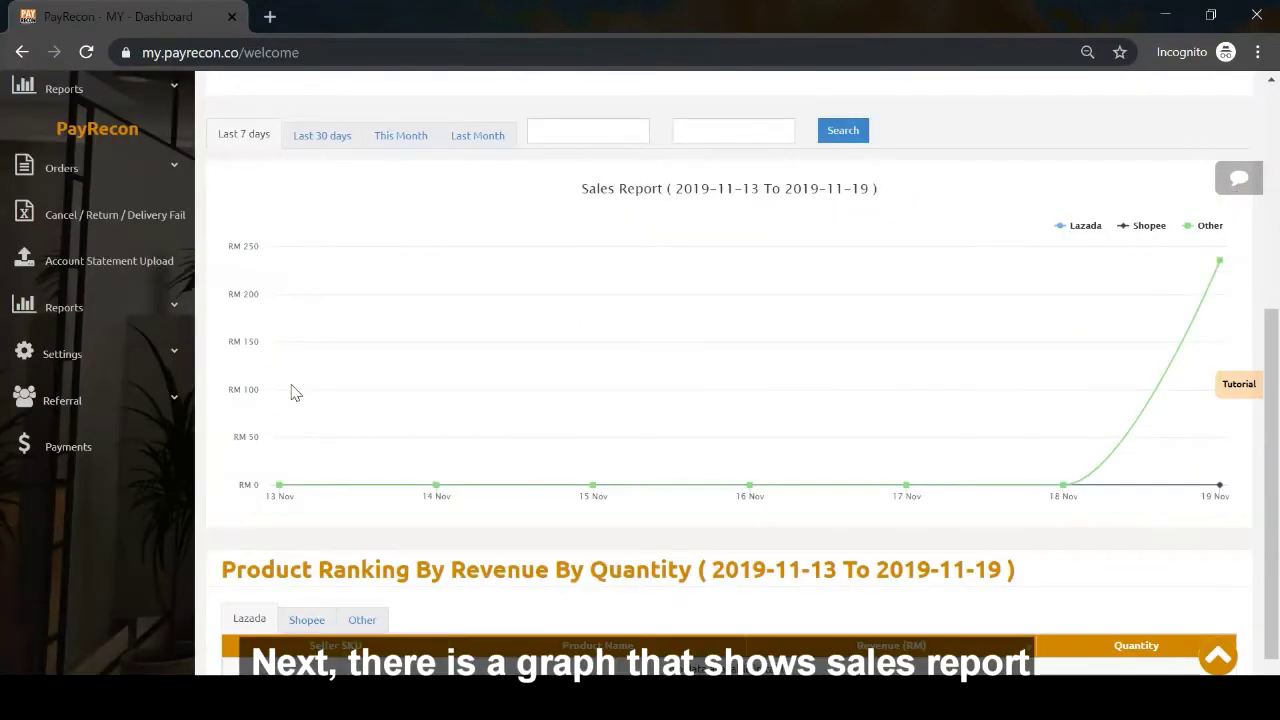
mouse_move(286, 382)
left_click(611, 145)
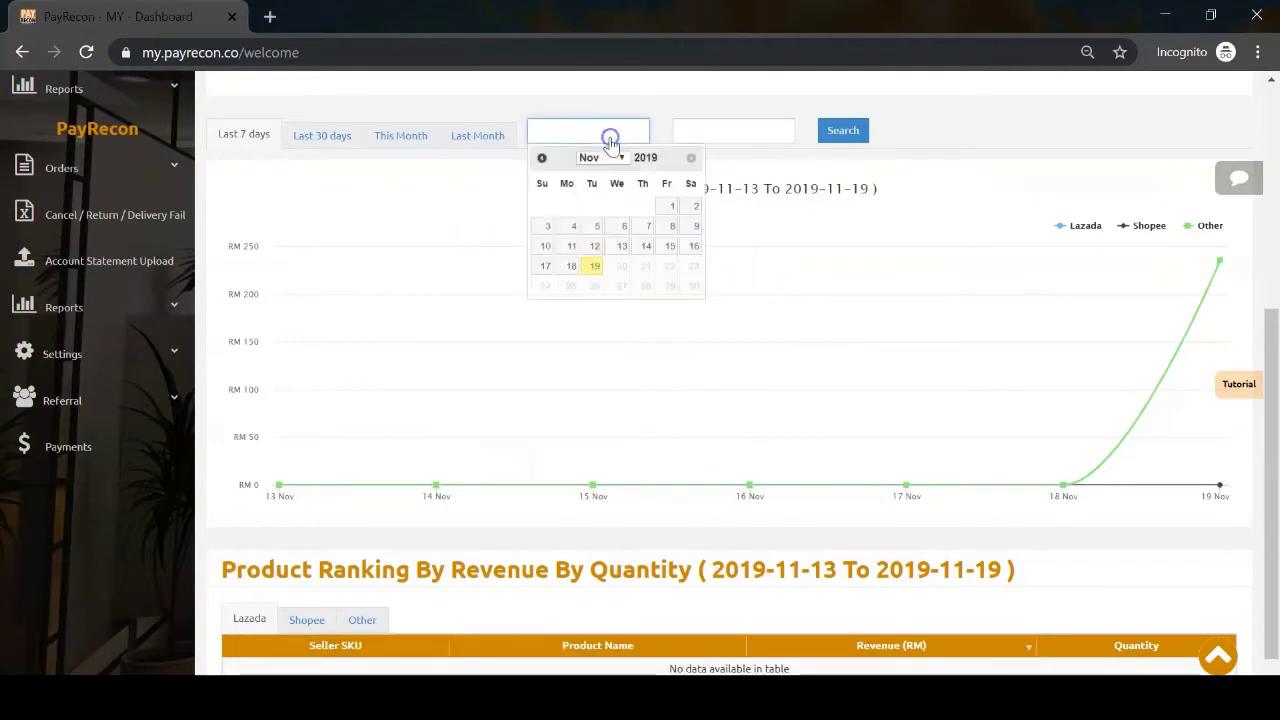
left_click(541, 157)
left_click(593, 208)
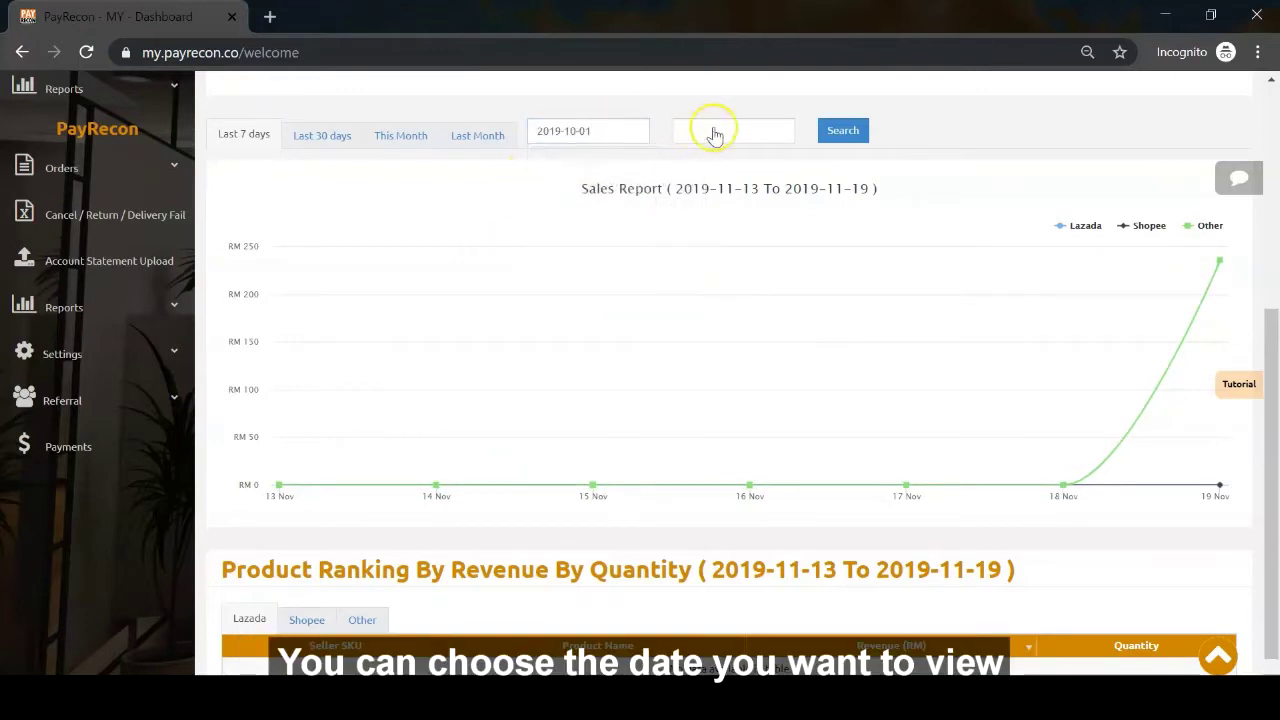
left_click(714, 130)
left_click(687, 157)
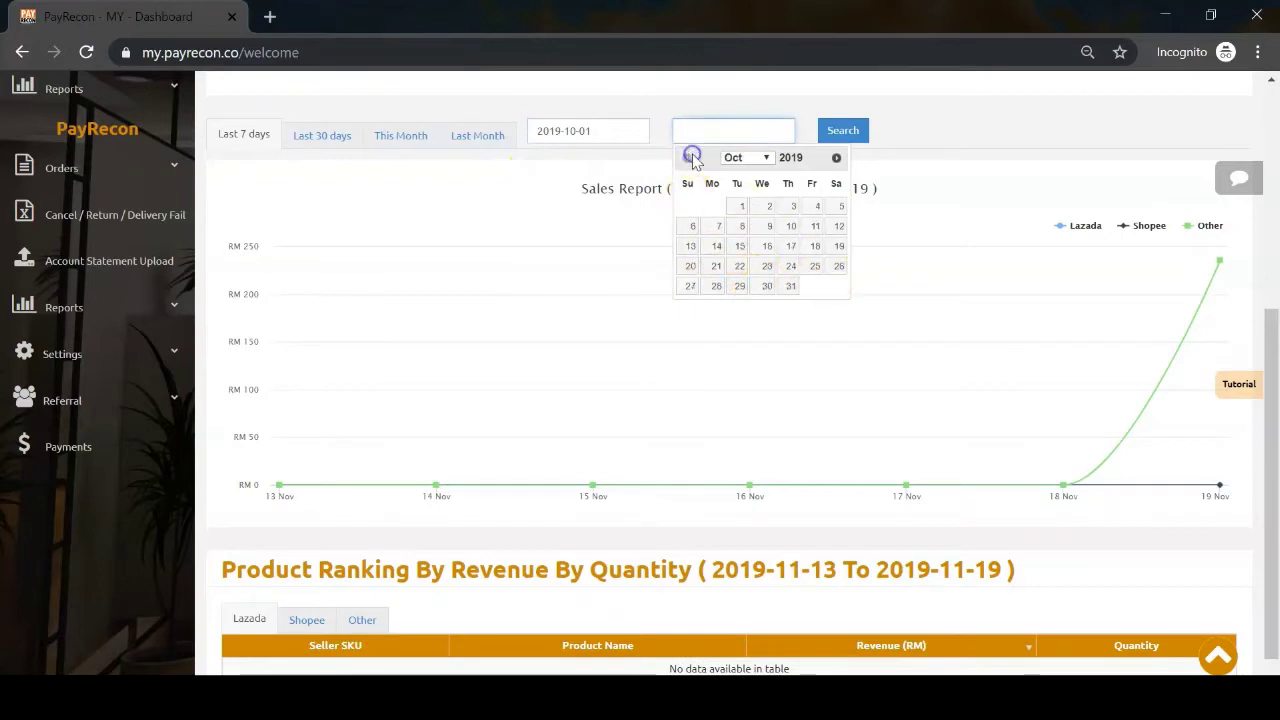
left_click(790, 285)
left_click(847, 131)
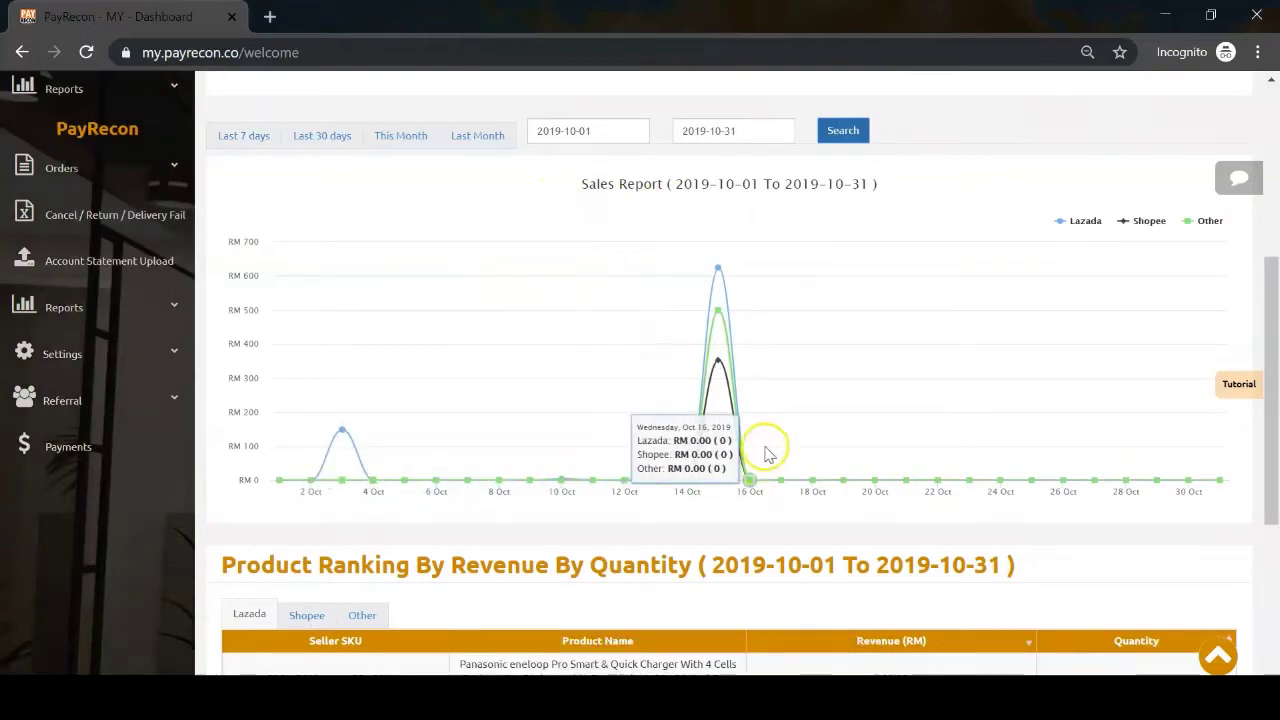
scroll(755, 543, "down", 4)
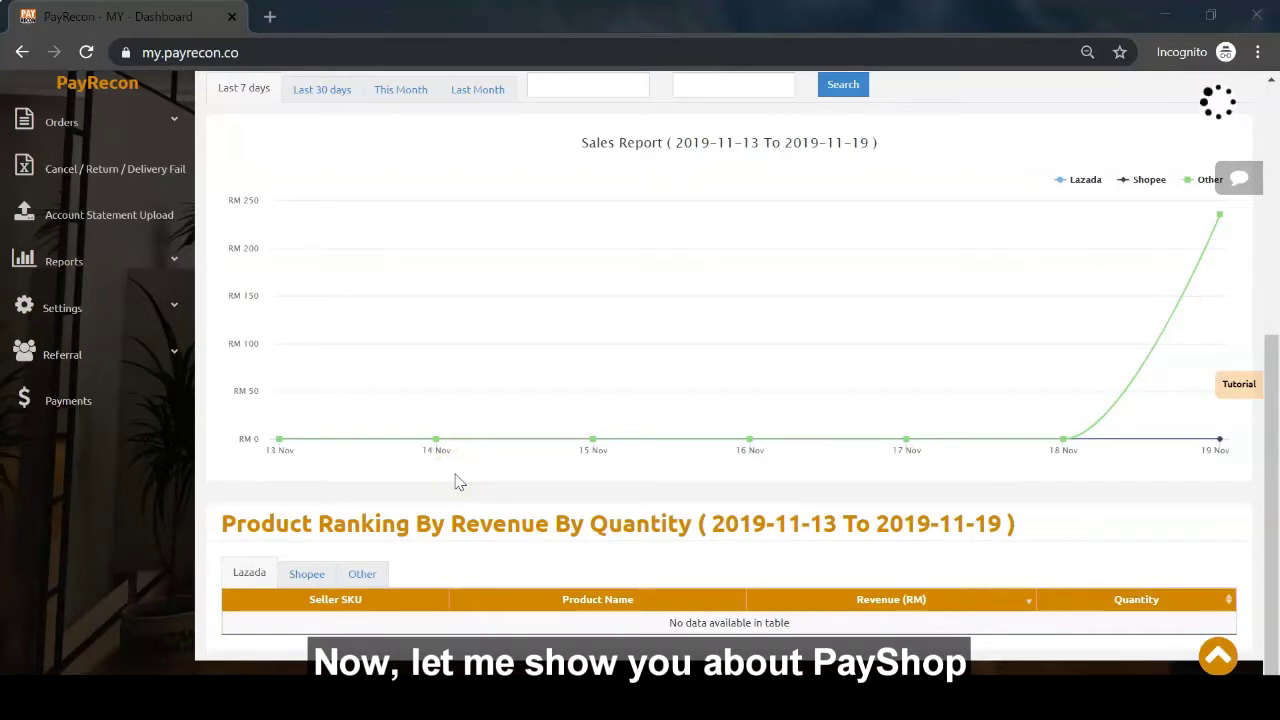
Step: Expand PayShop > Products in the sidebar and open List Products
scroll(455, 482, "up", 5)
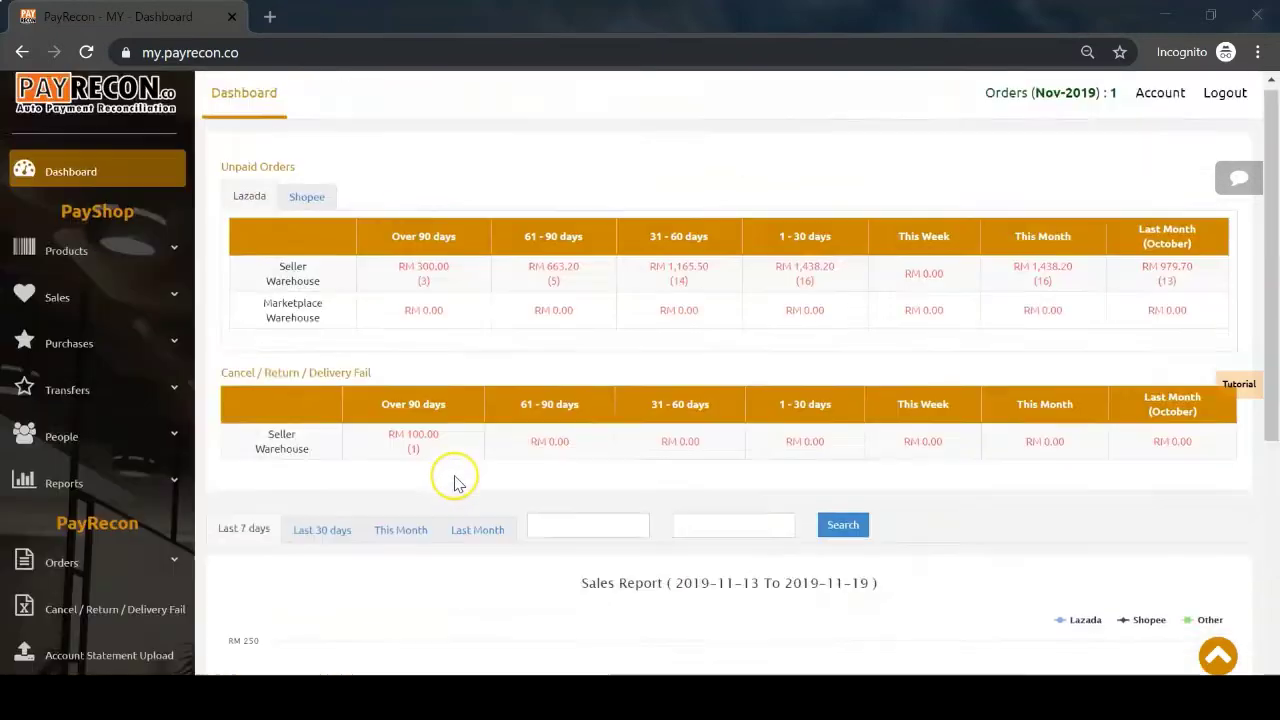
left_click(118, 251)
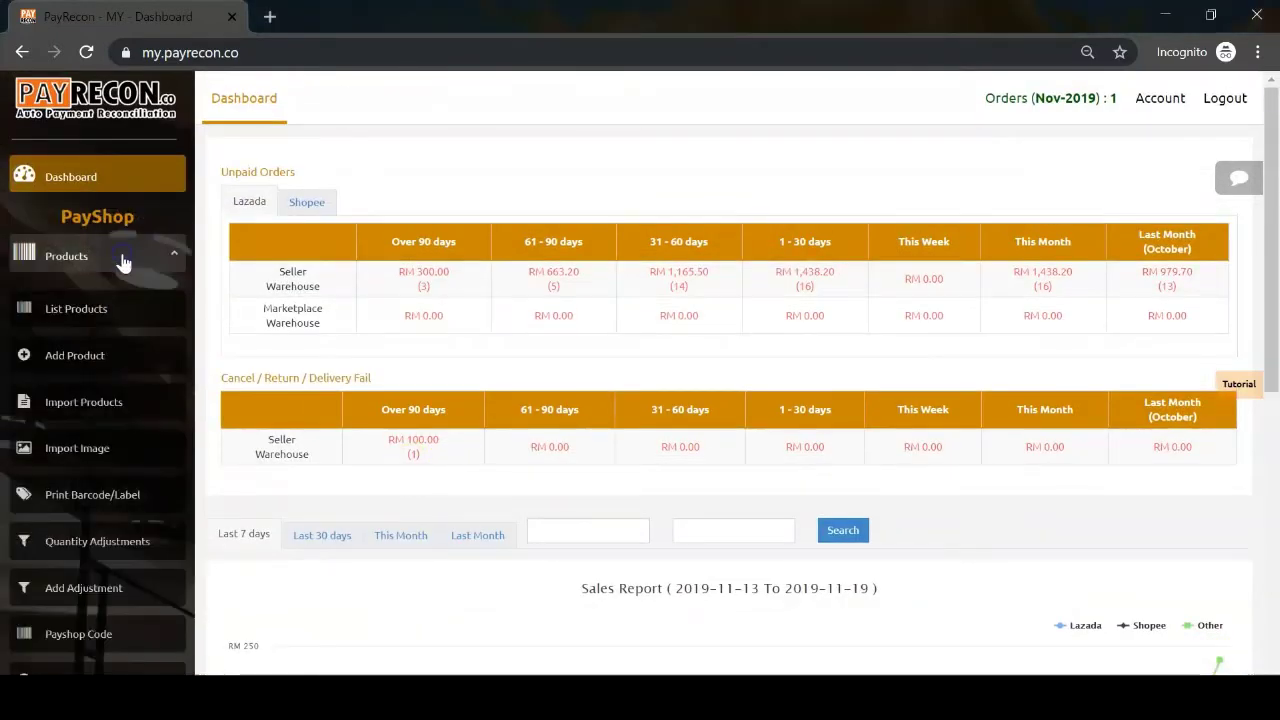
left_click(143, 319)
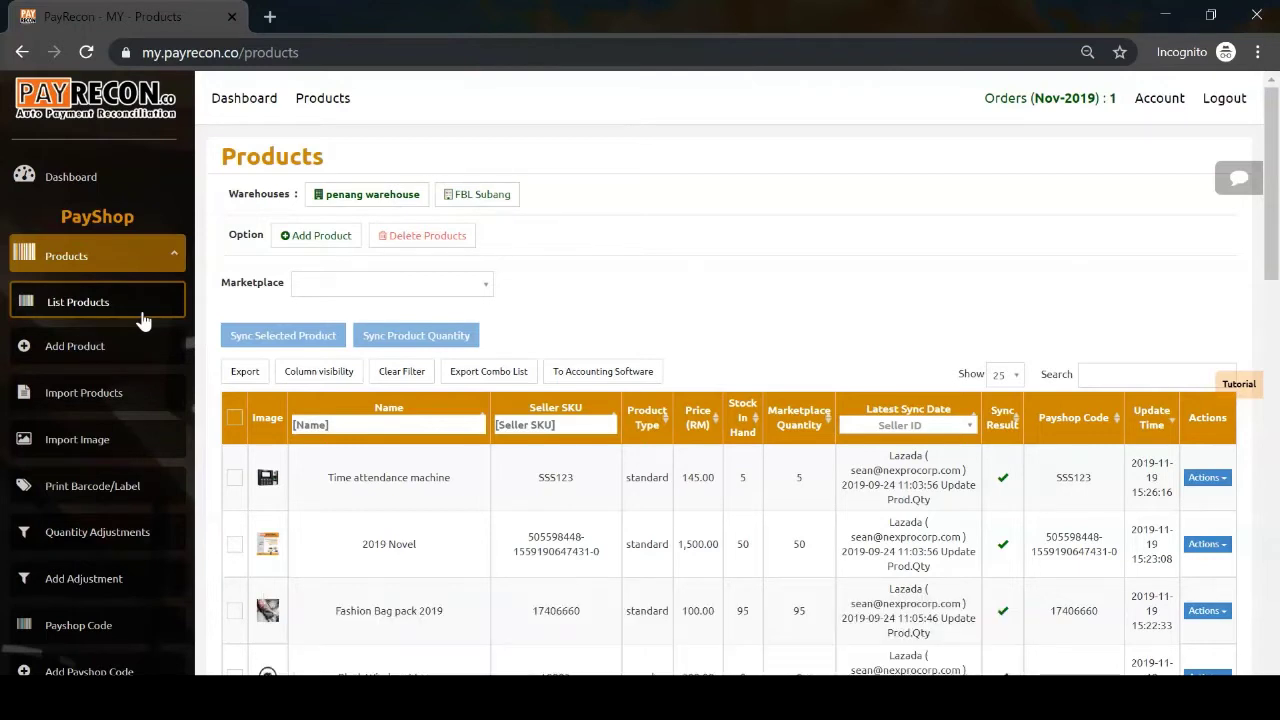
left_click(420, 306)
Step: Highlight the Products heading, review the list and tick Time attendance machine for syncing
left_click_drag(223, 154, 322, 160)
left_click(355, 158)
scroll(817, 337, "down", 1)
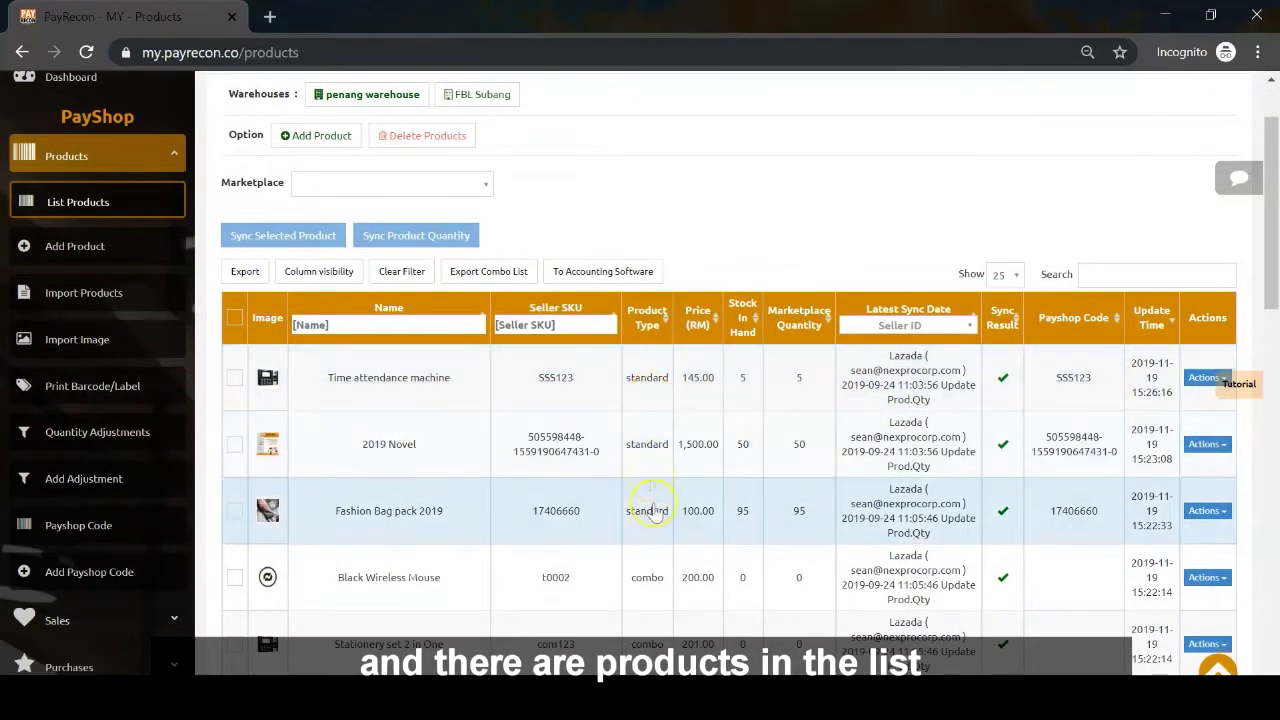
scroll(666, 645, "down", 2)
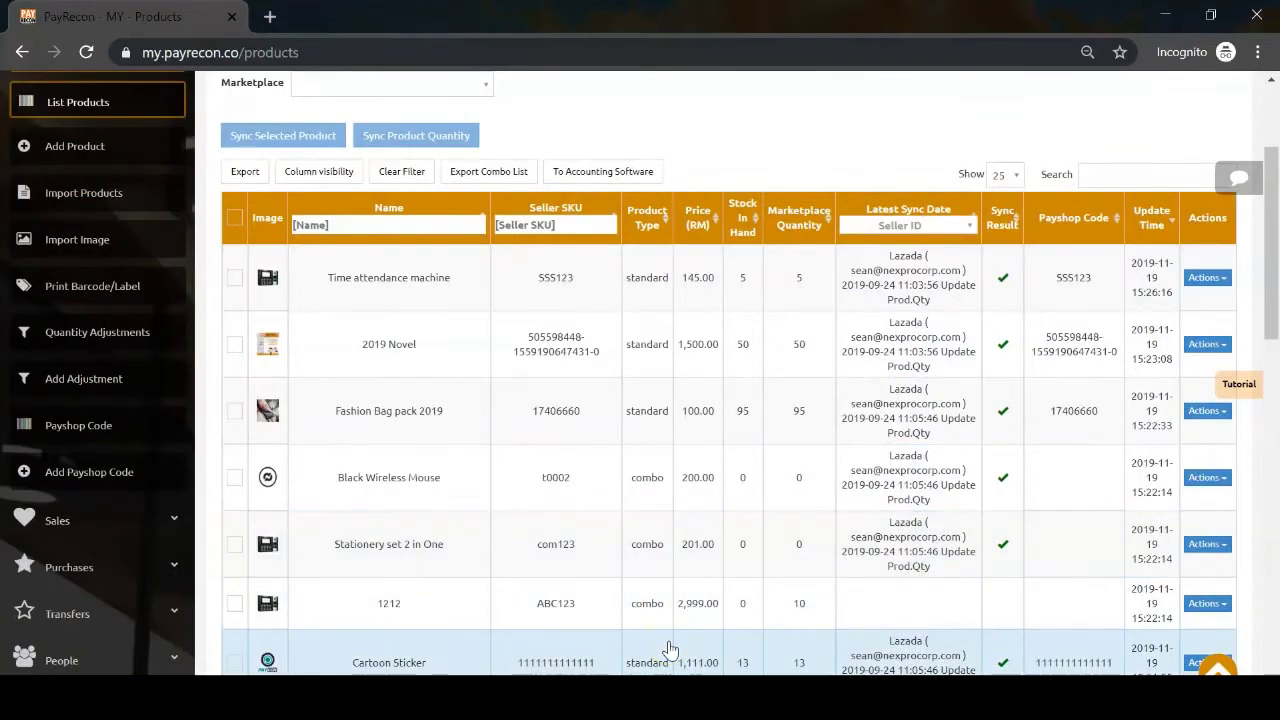
scroll(670, 650, "up", 2)
scroll(670, 650, "up", 1)
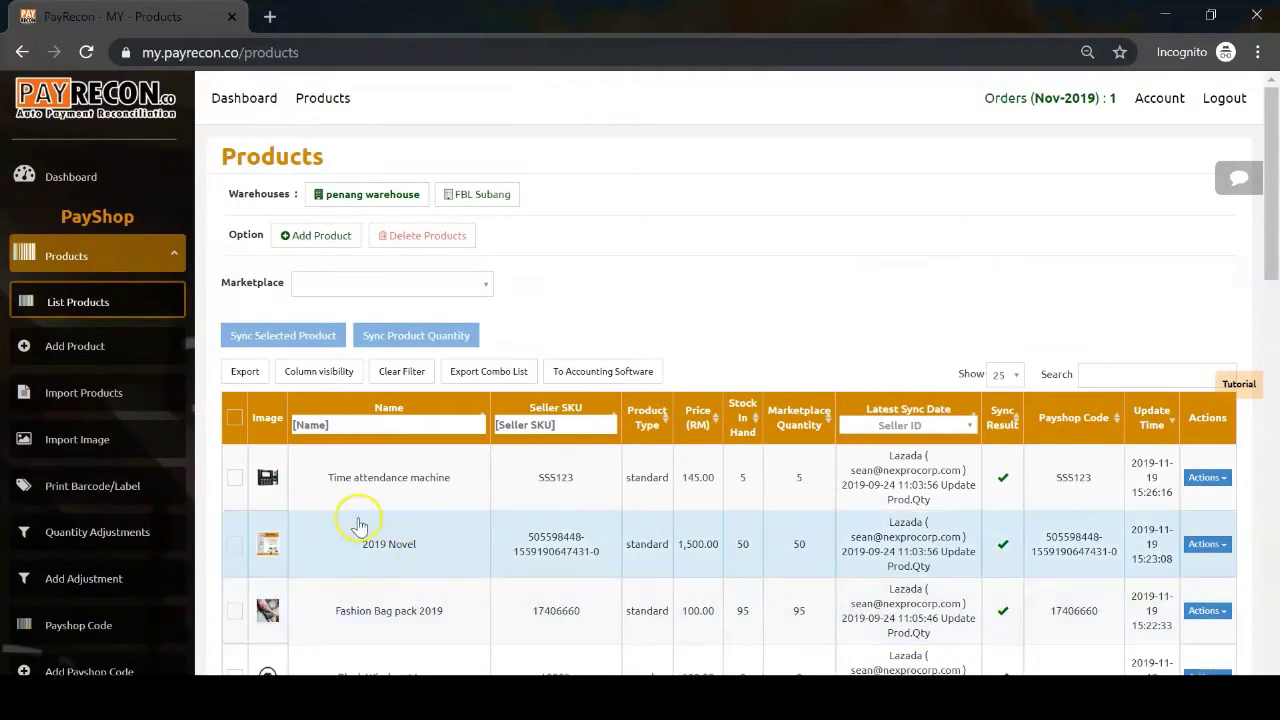
left_click(234, 482)
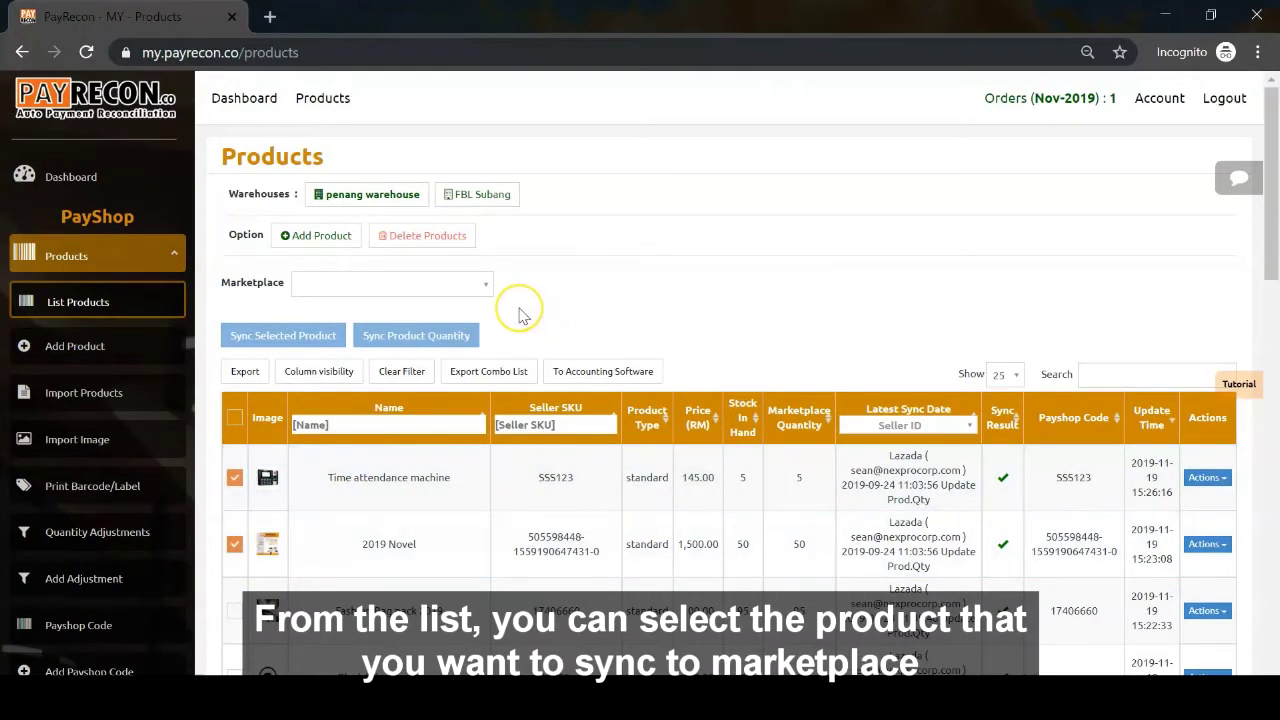
left_click(234, 482)
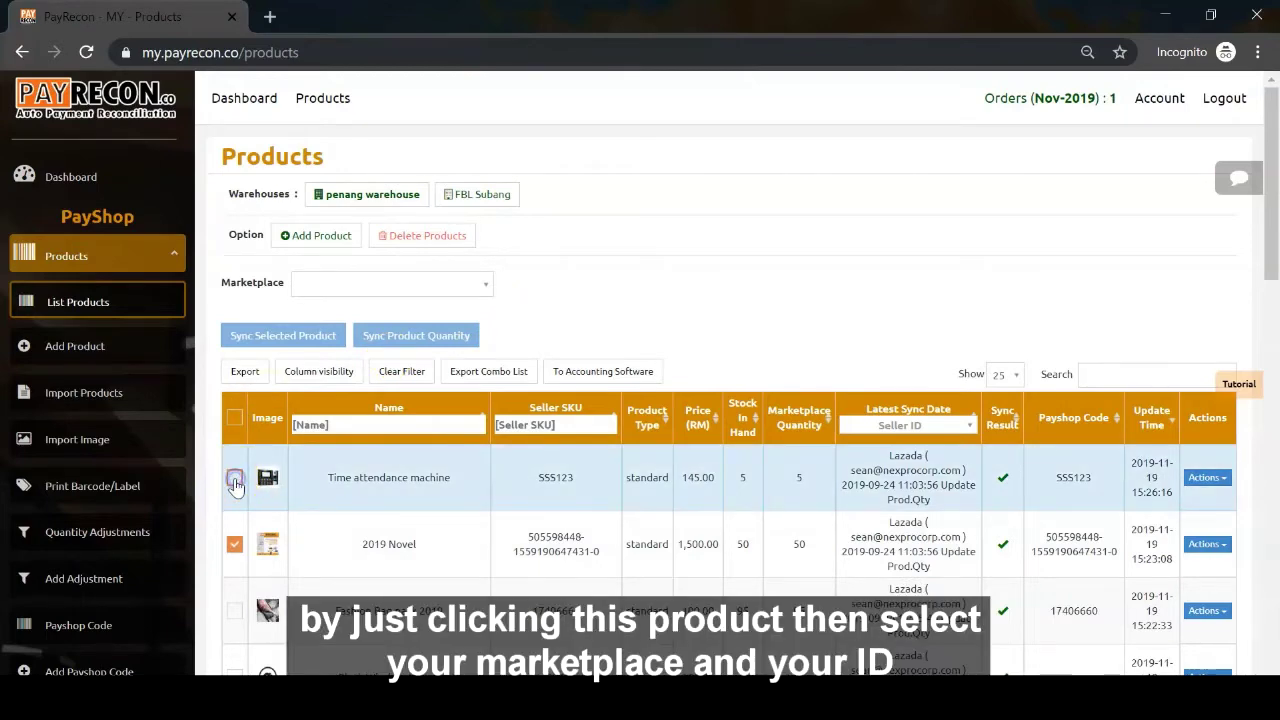
Step: Set Marketplace to Lazada, choose the seller ID and sync the product quantities
left_click(370, 287)
left_click(371, 309)
left_click(371, 321)
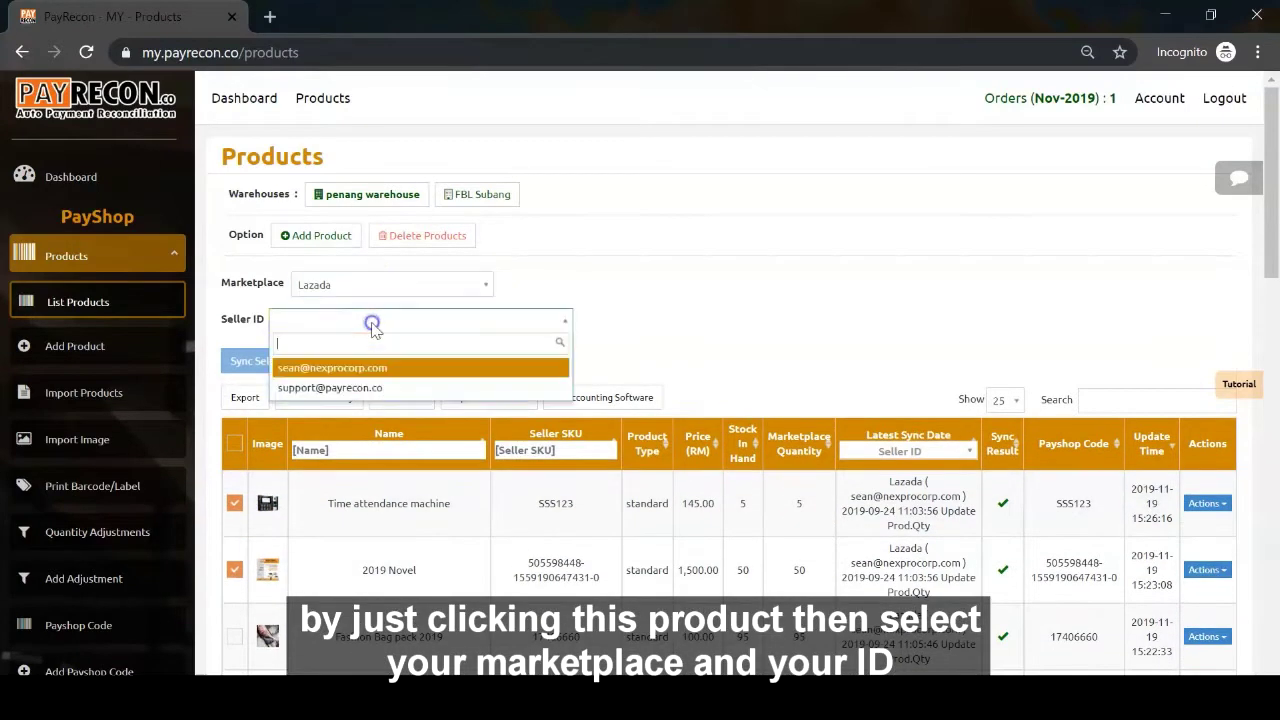
left_click(351, 364)
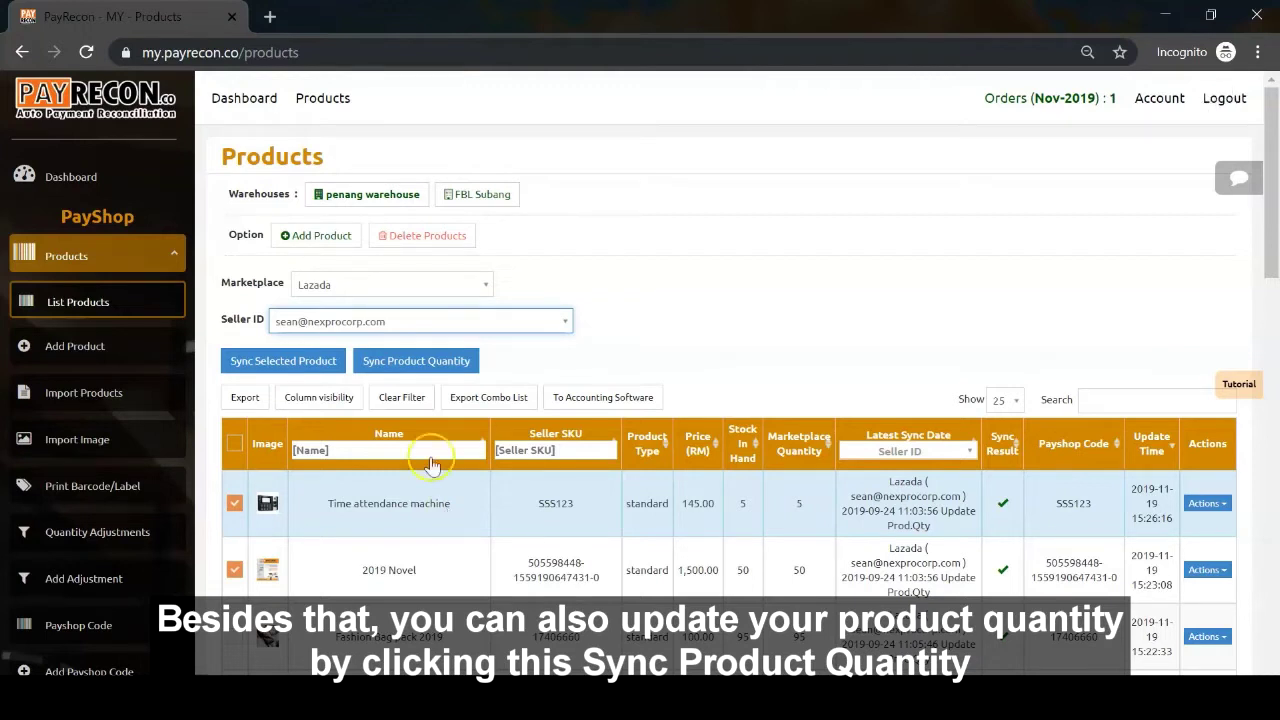
left_click(381, 370)
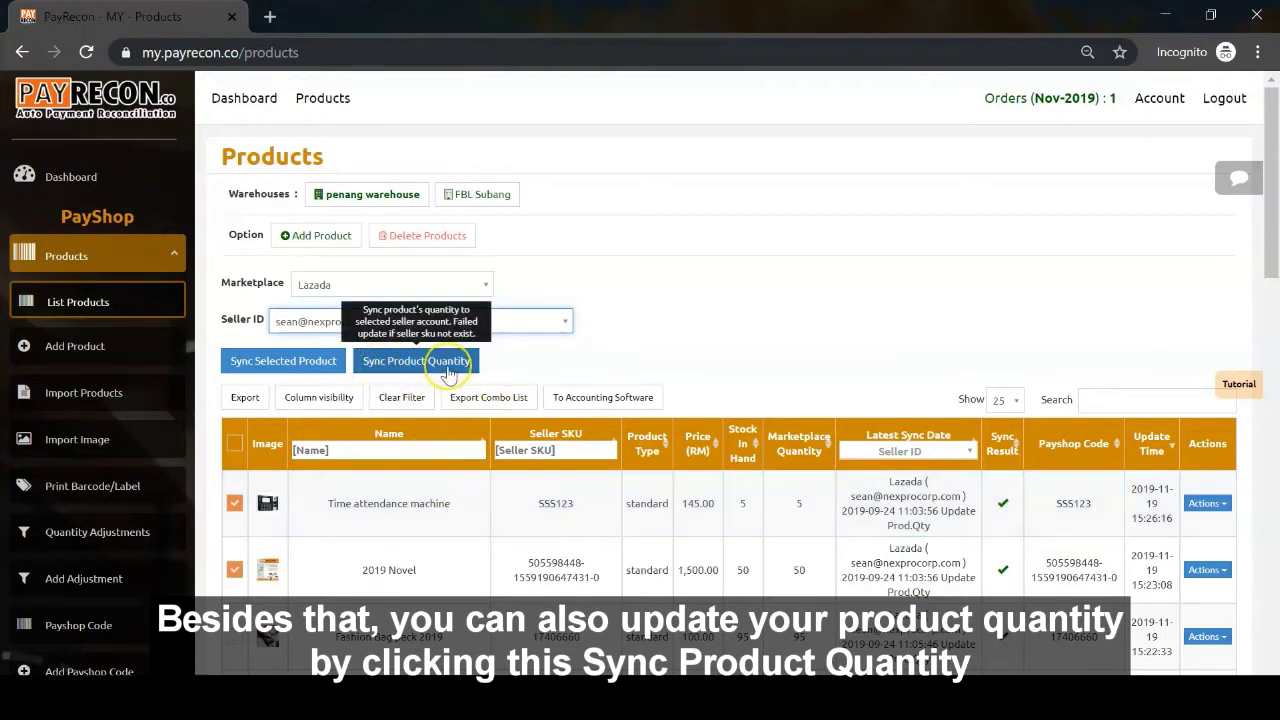
left_click(545, 366)
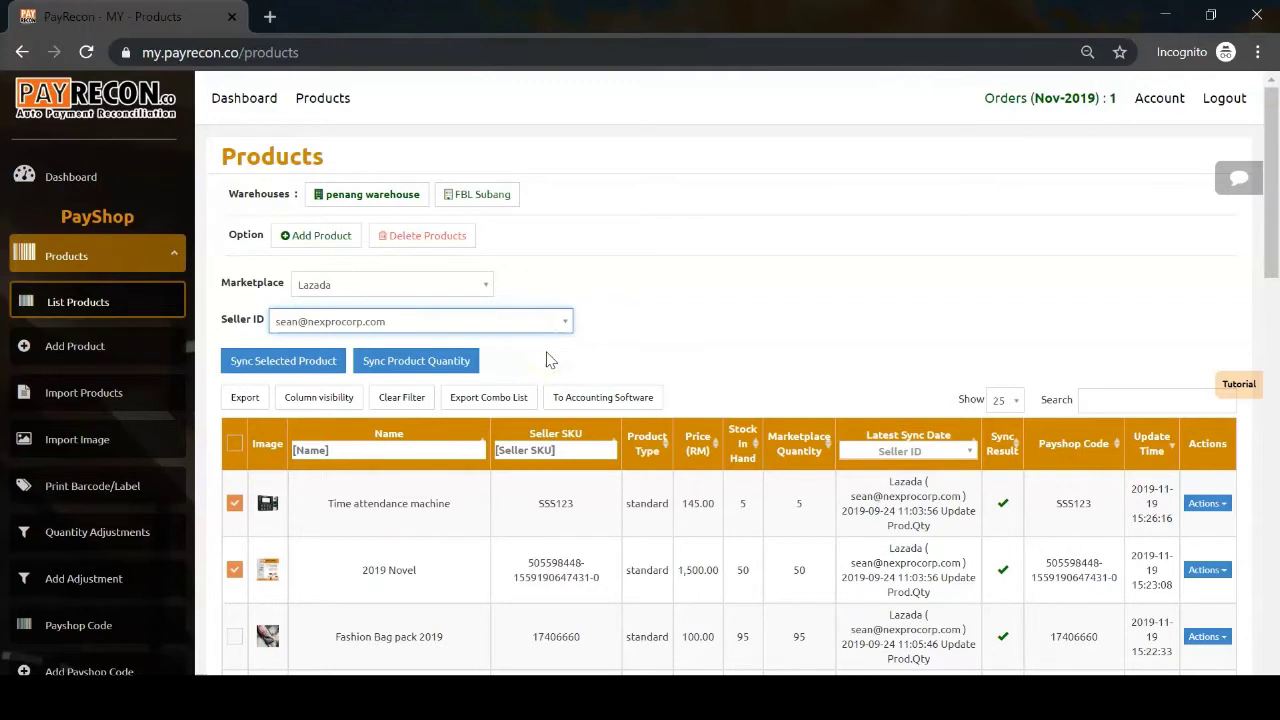
left_click(585, 358)
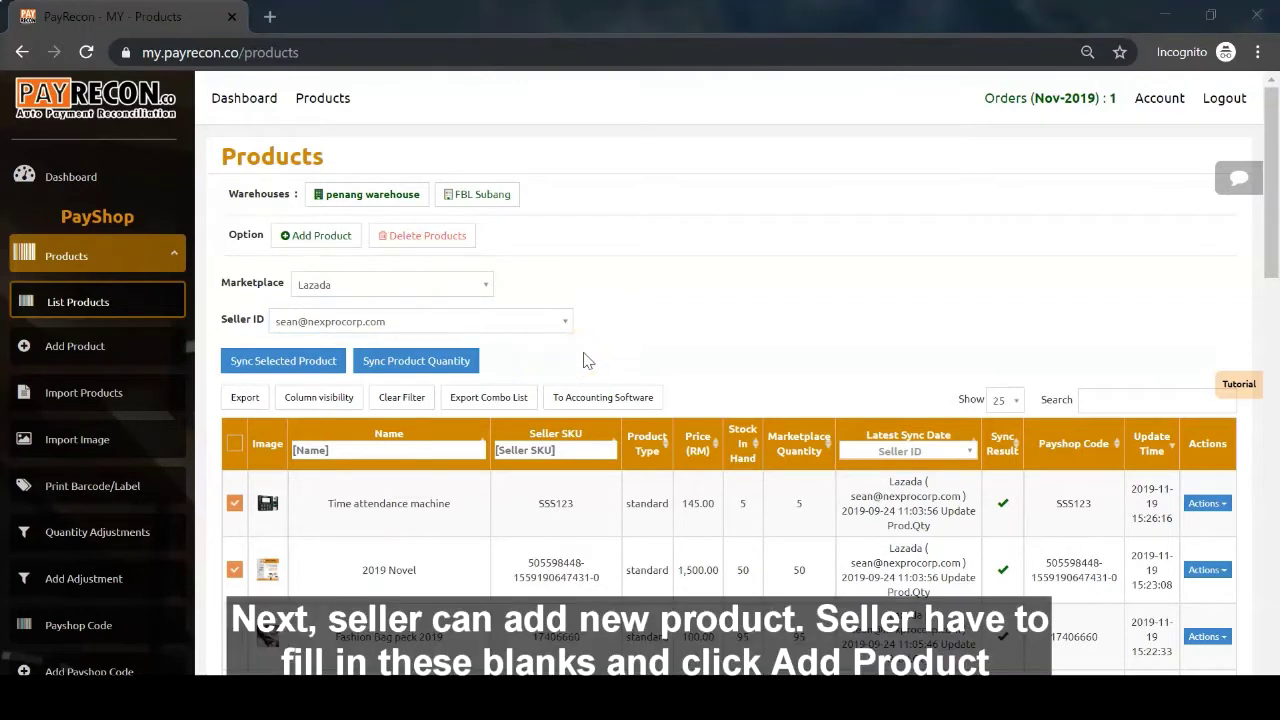
left_click(80, 346)
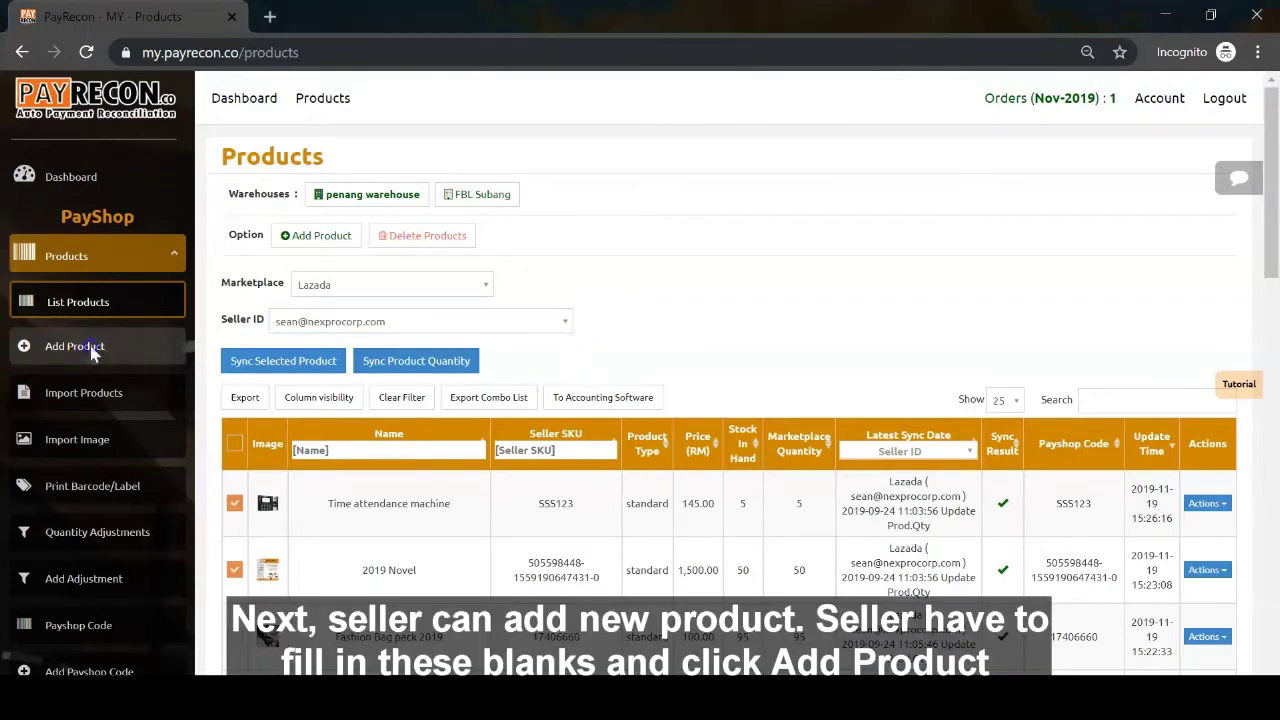
Step: Look over the Add Product form's product model and package weight fields
left_click(530, 422)
left_click(781, 381)
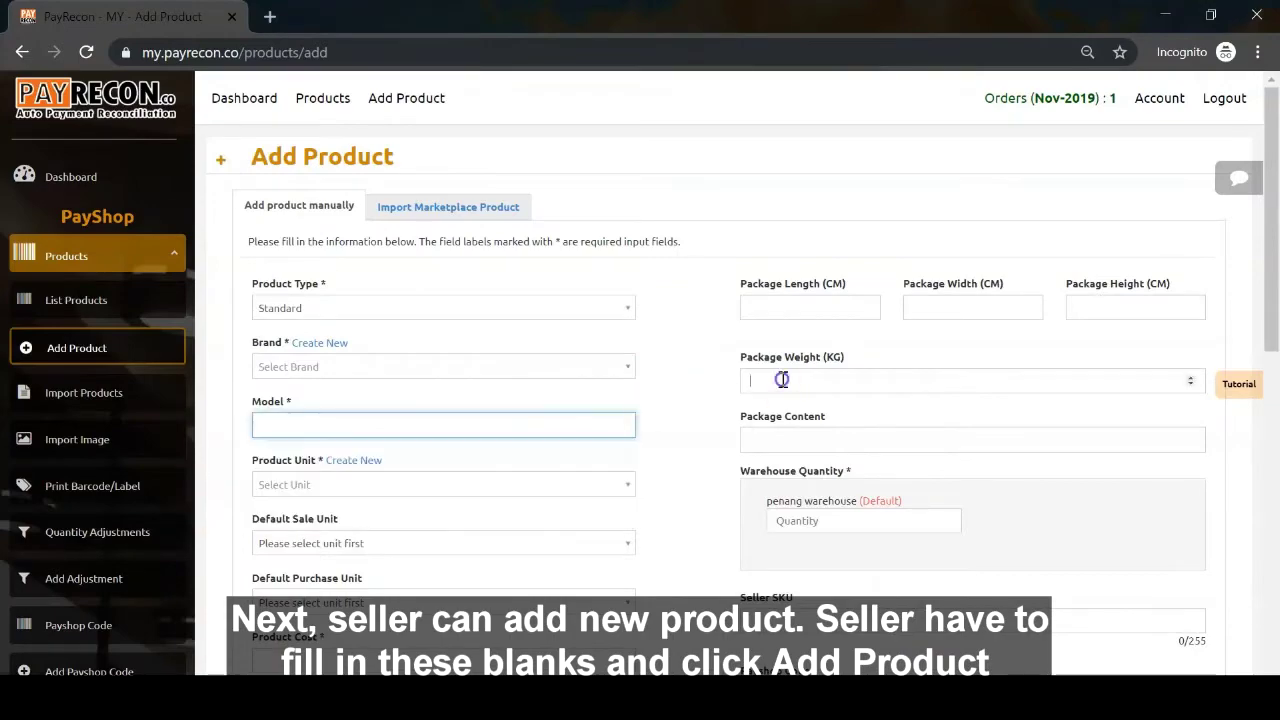
scroll(686, 405, "down", 15)
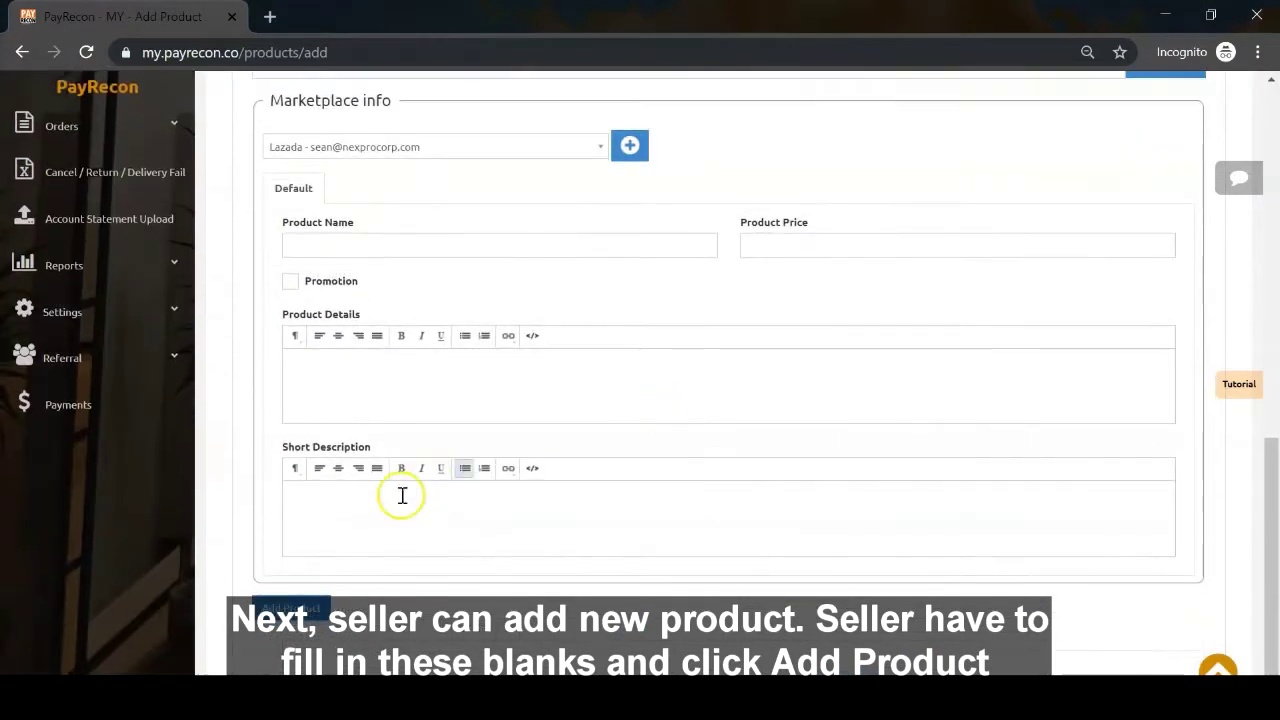
scroll(243, 568, "up", 15)
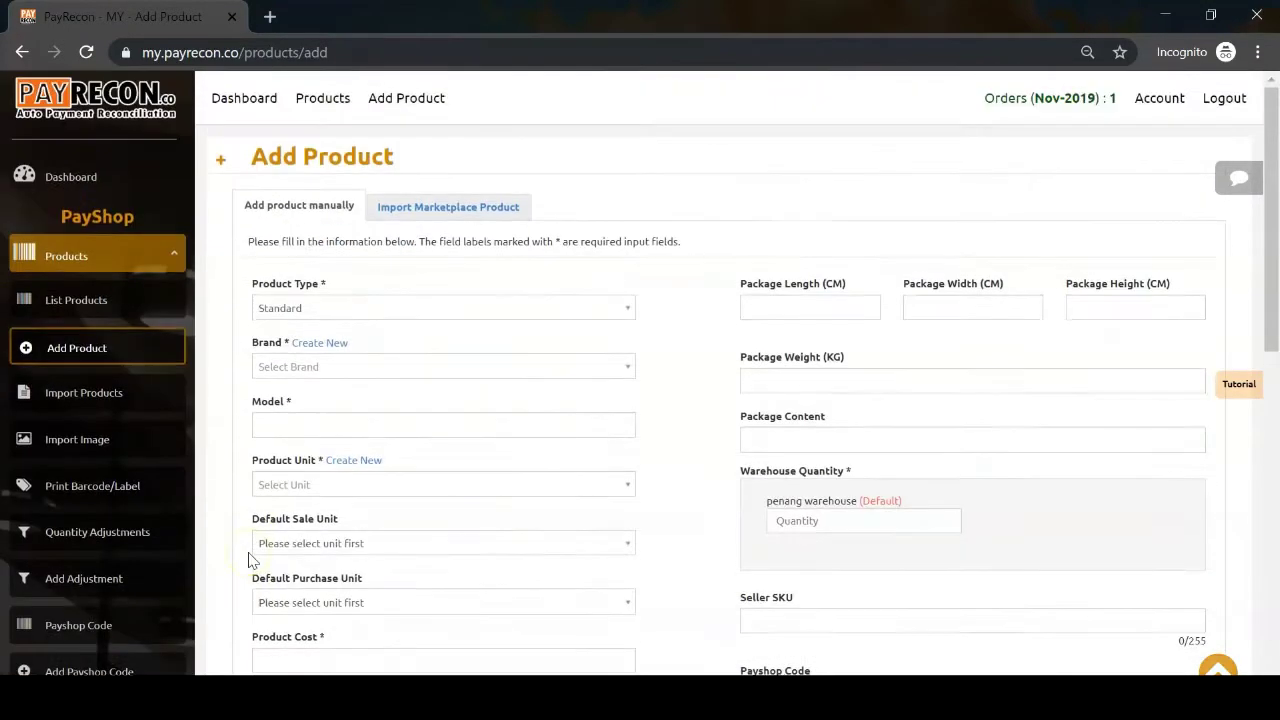
left_click(130, 316)
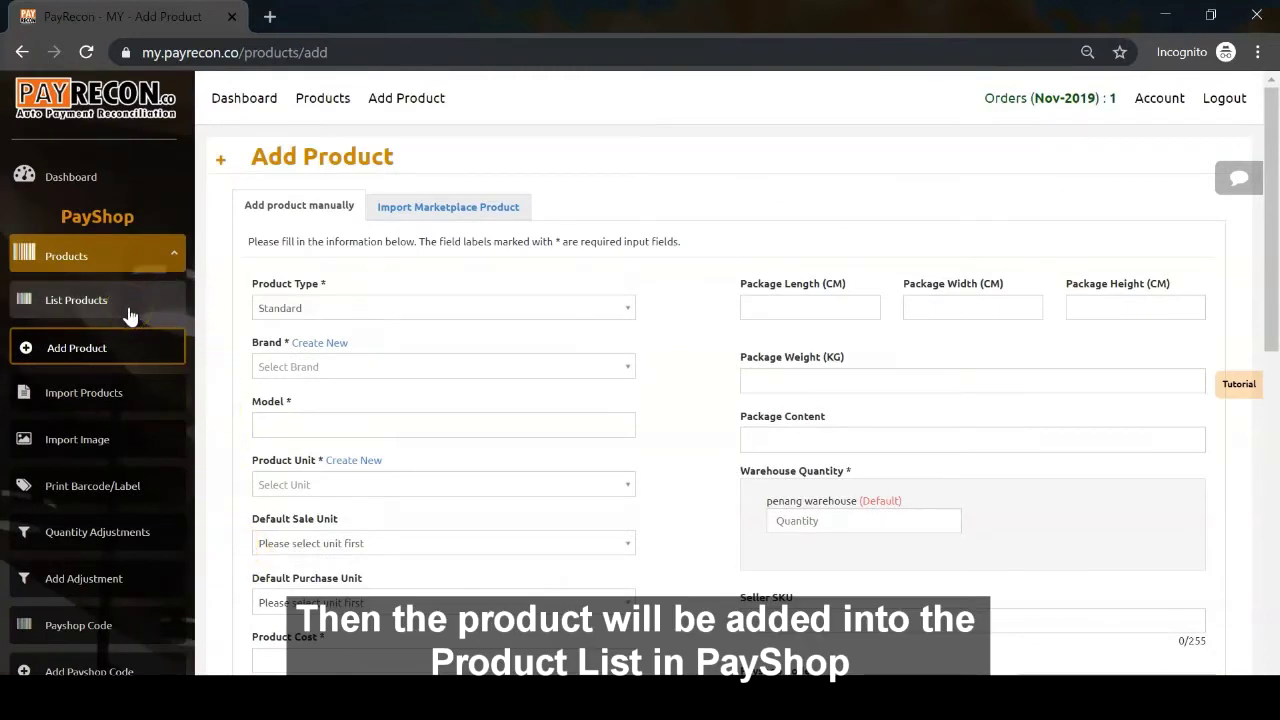
left_click(232, 298)
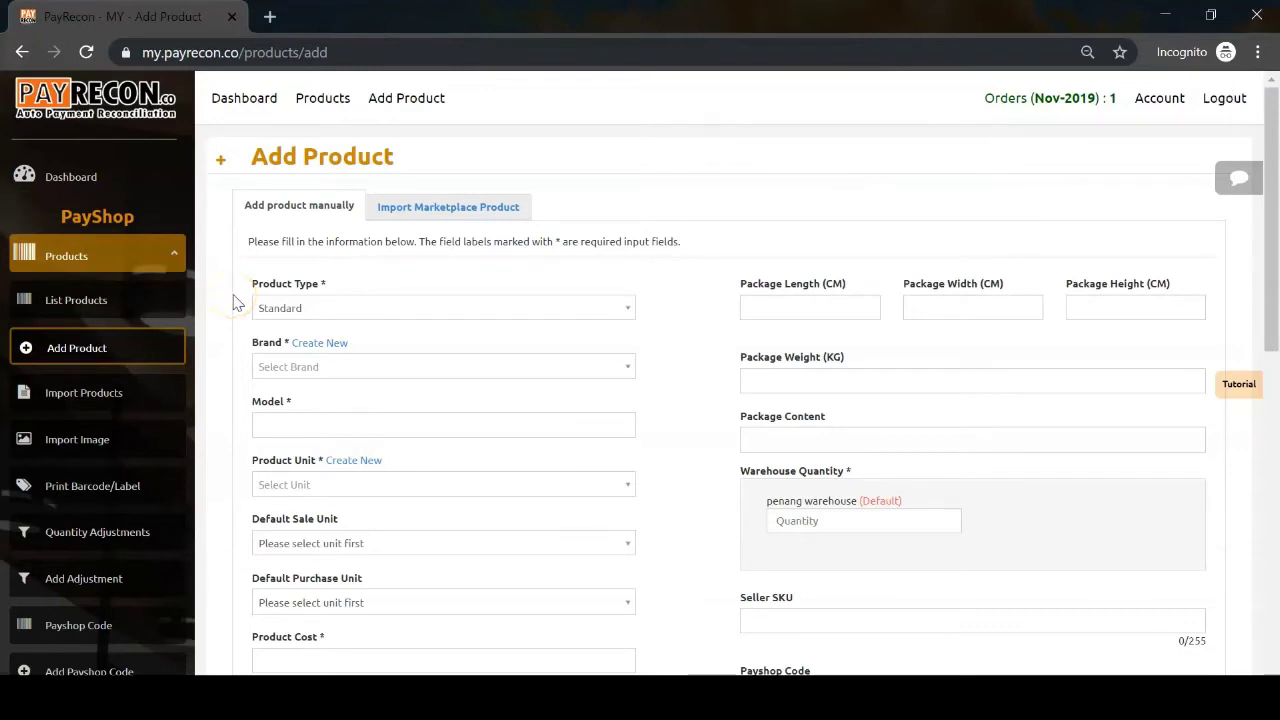
Step: Switch to Import Marketplace Product with Lazada and the first seller account
left_click(406, 207)
left_click(424, 292)
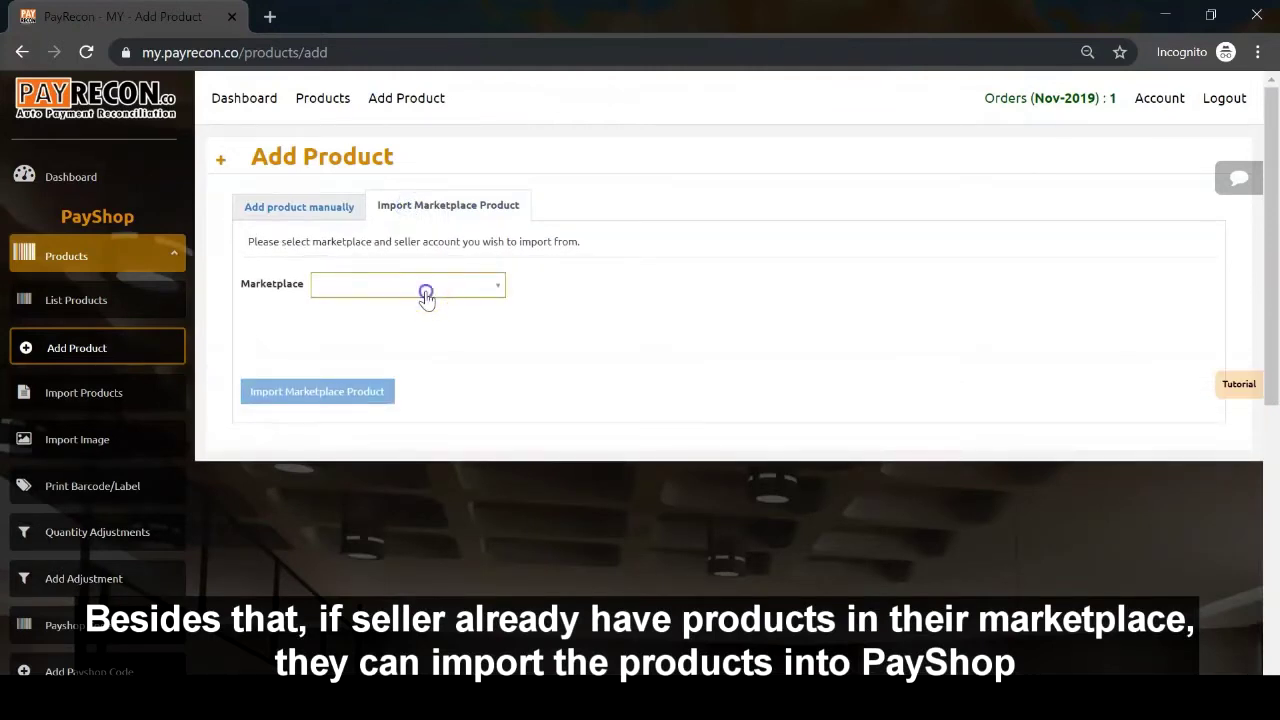
left_click(423, 306)
left_click(421, 320)
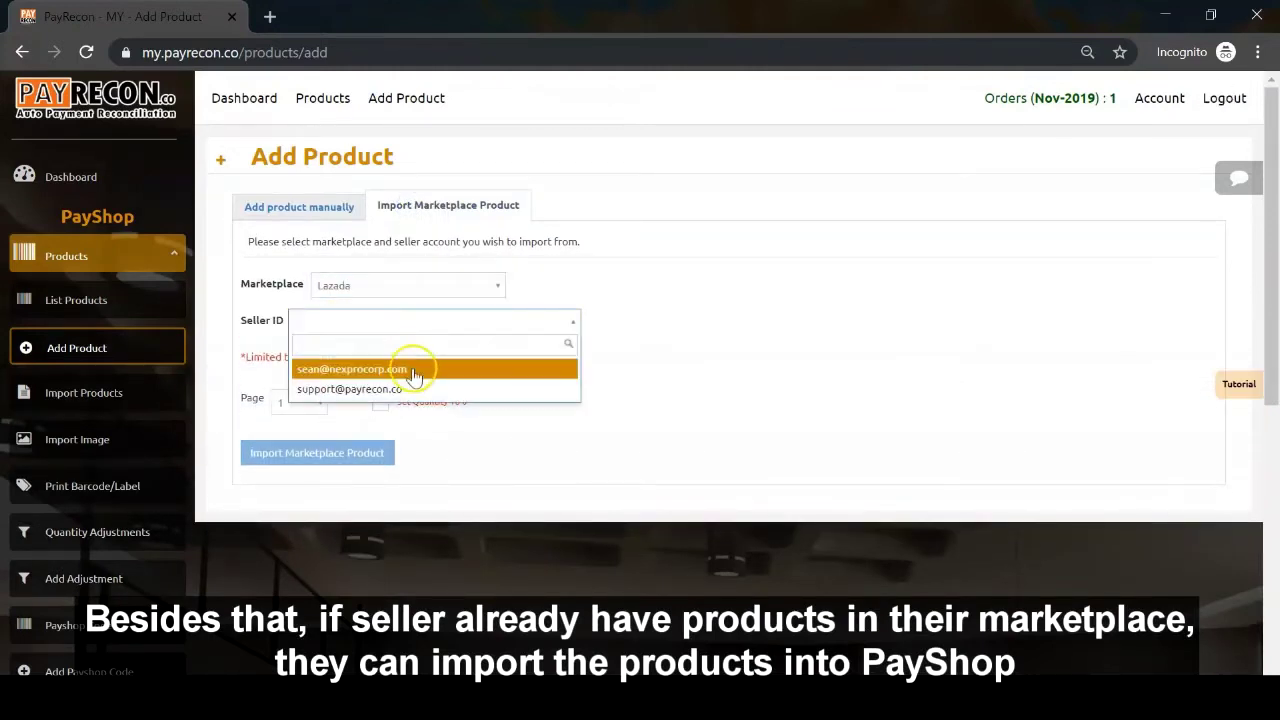
left_click(414, 370)
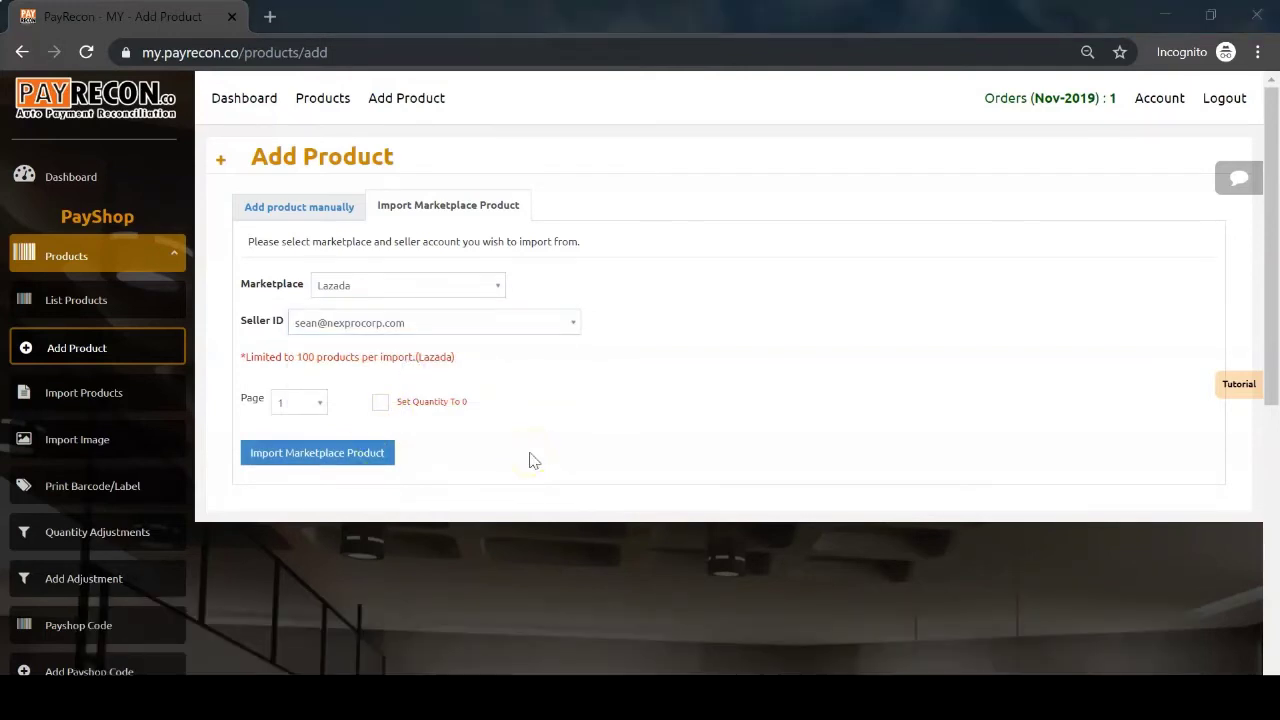
Step: Collapse the Products sidebar section, then expand and collapse Sales to show its pages
left_click(520, 465)
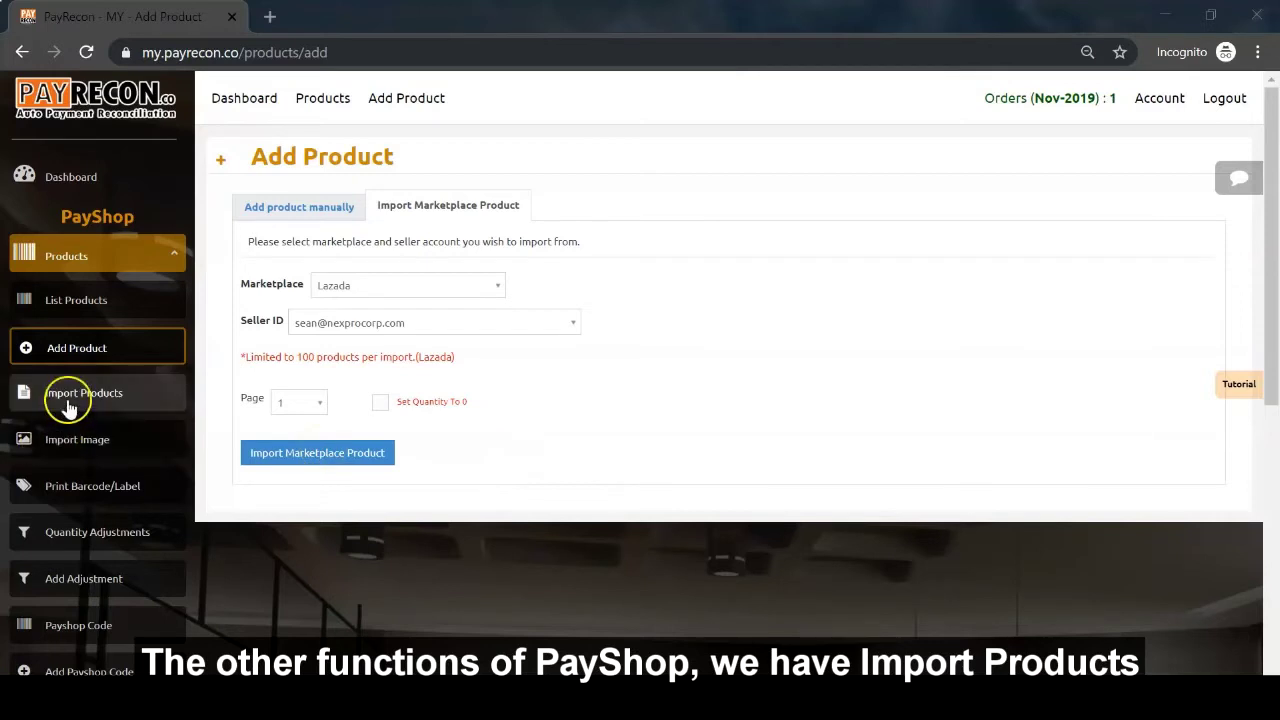
left_click(100, 425)
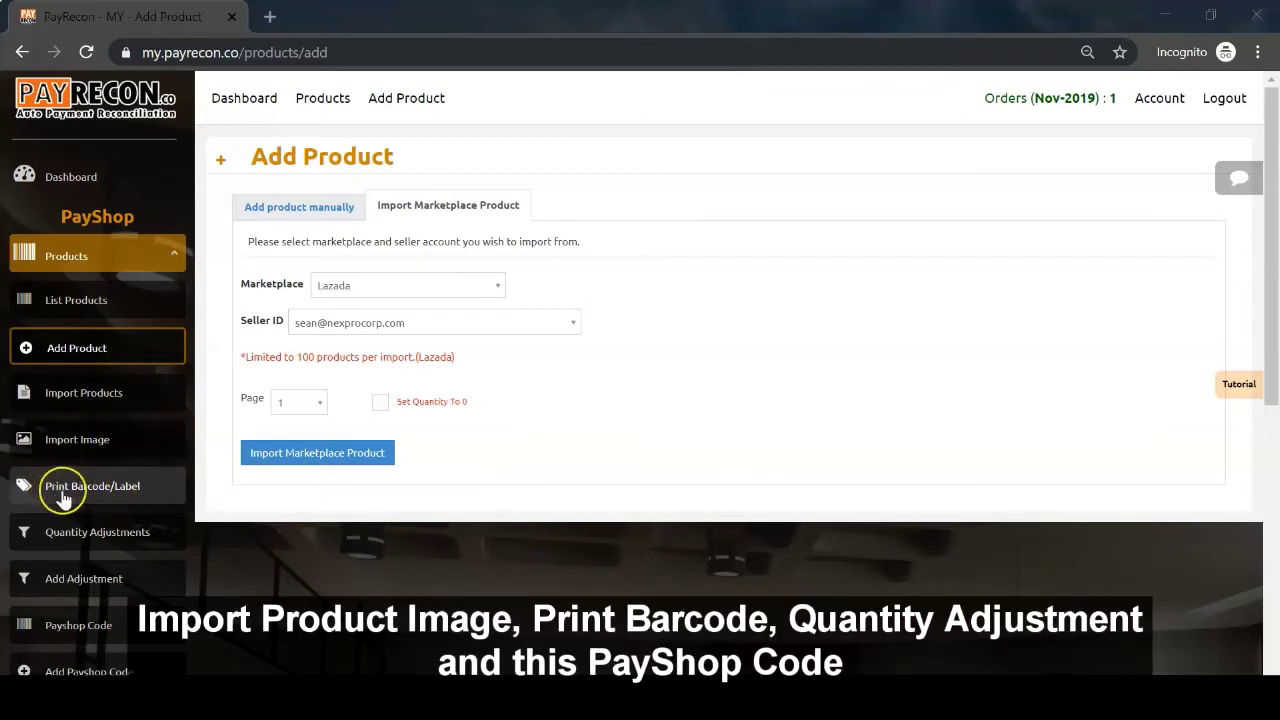
scroll(180, 500, "down", 1)
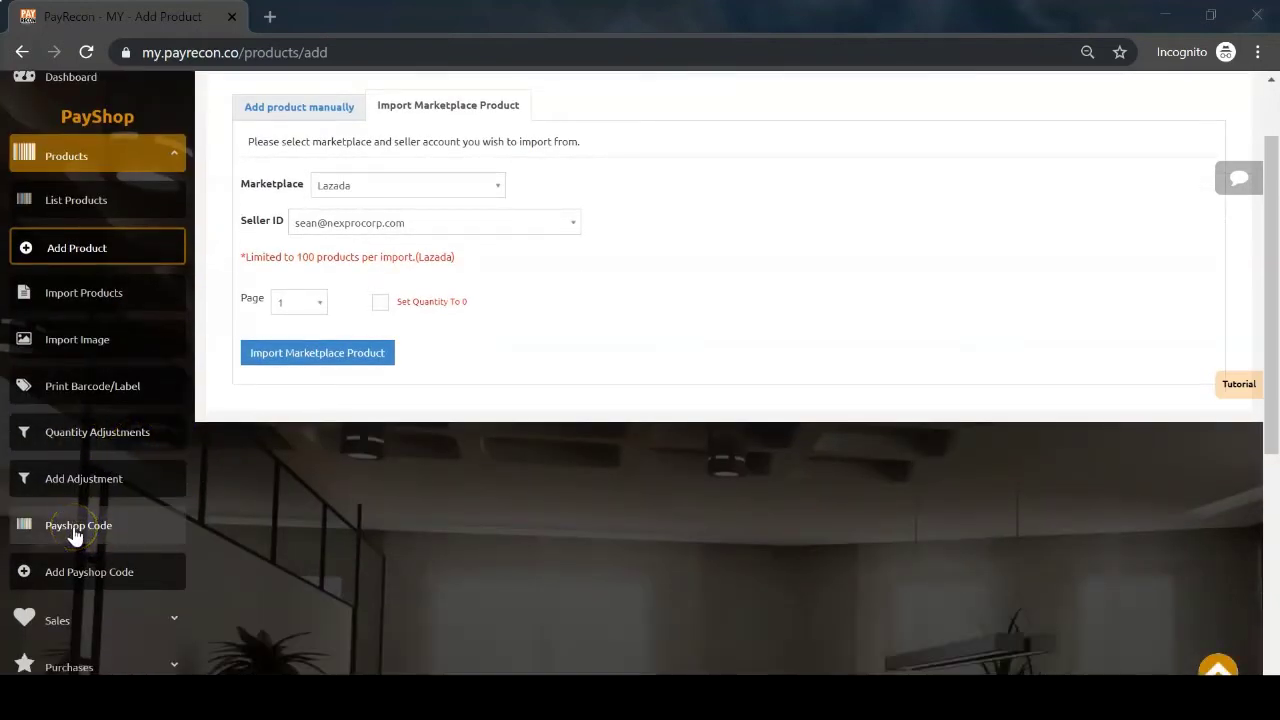
left_click(145, 170)
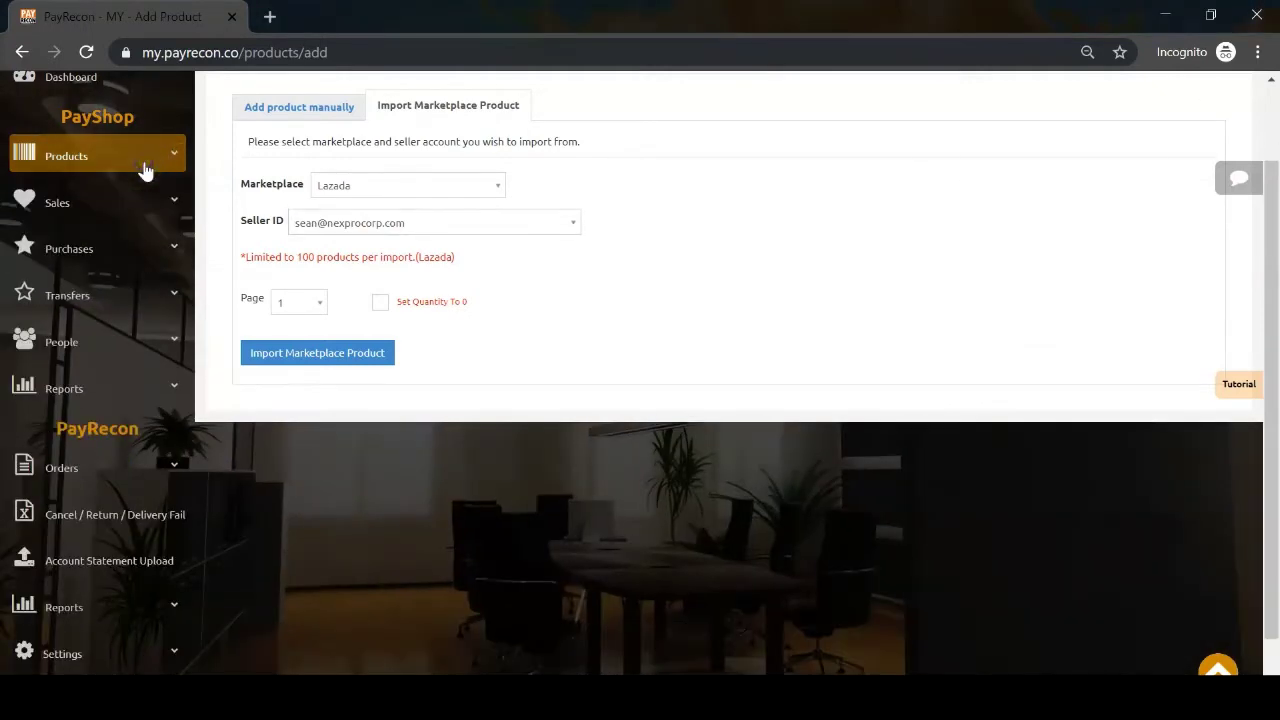
left_click(163, 205)
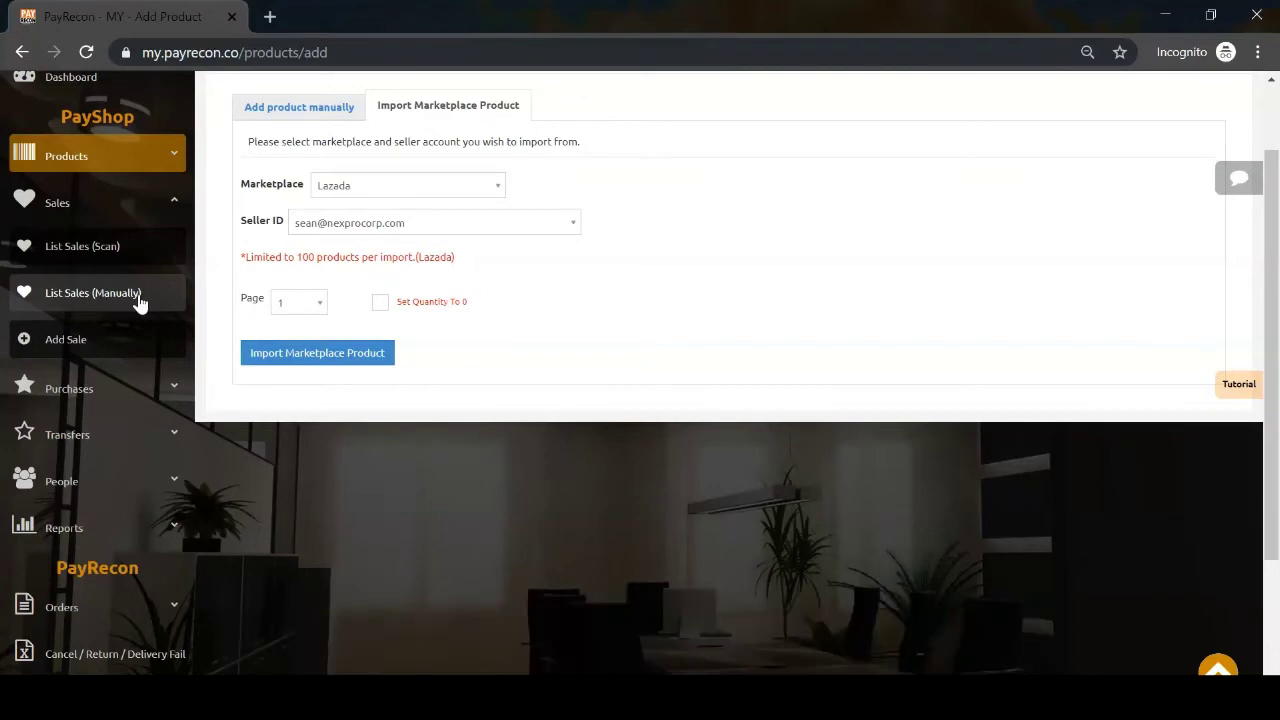
left_click(155, 204)
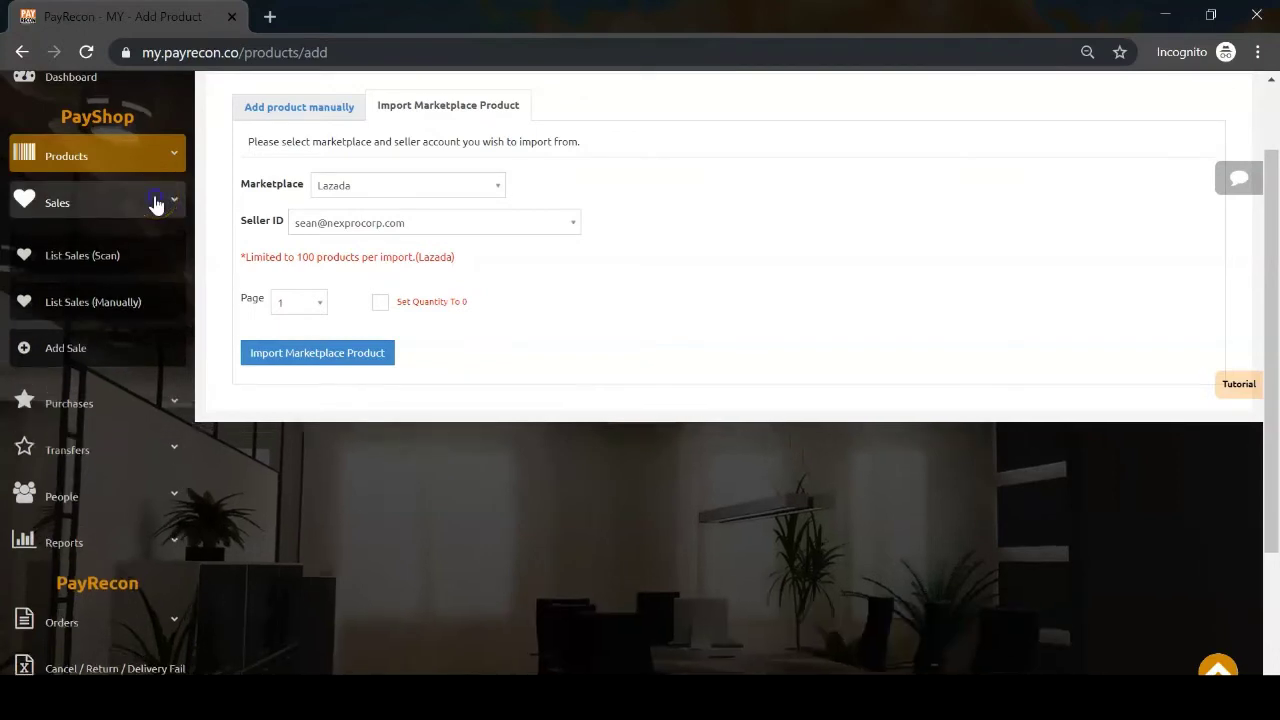
Step: Expand the Purchases sidebar section to show its pages, then collapse it
left_click(156, 250)
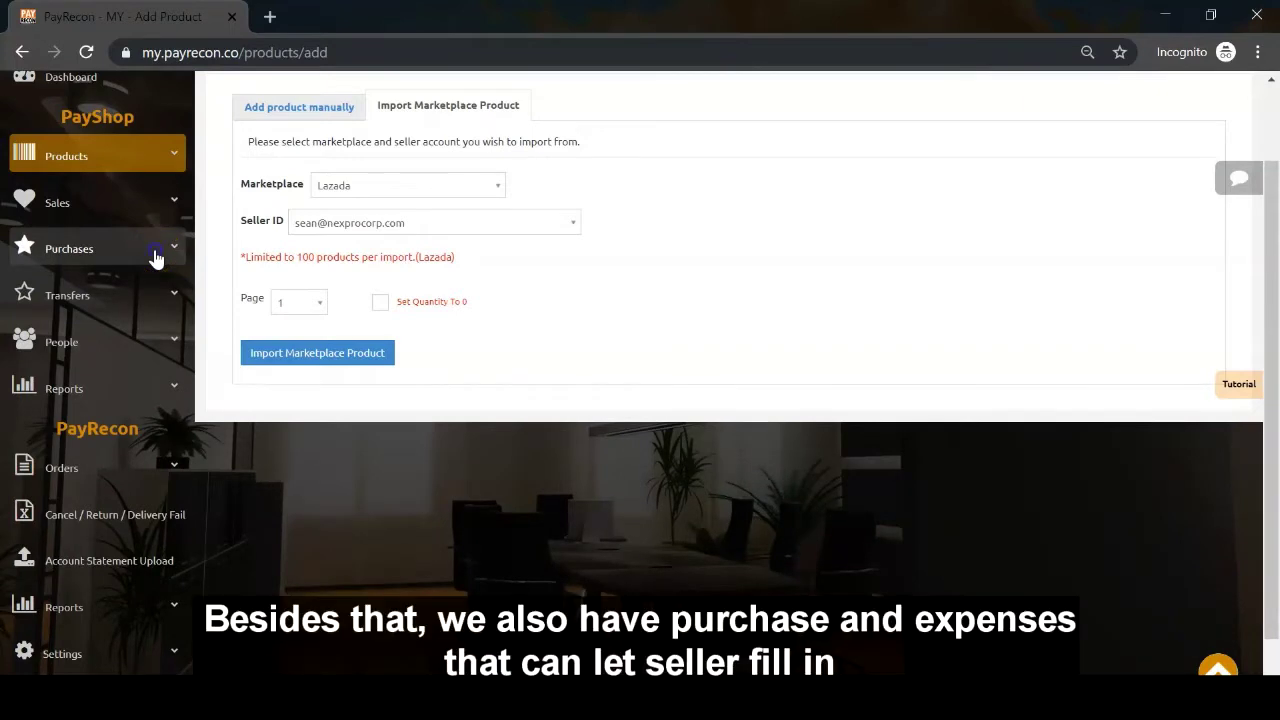
left_click(156, 252)
left_click(113, 300)
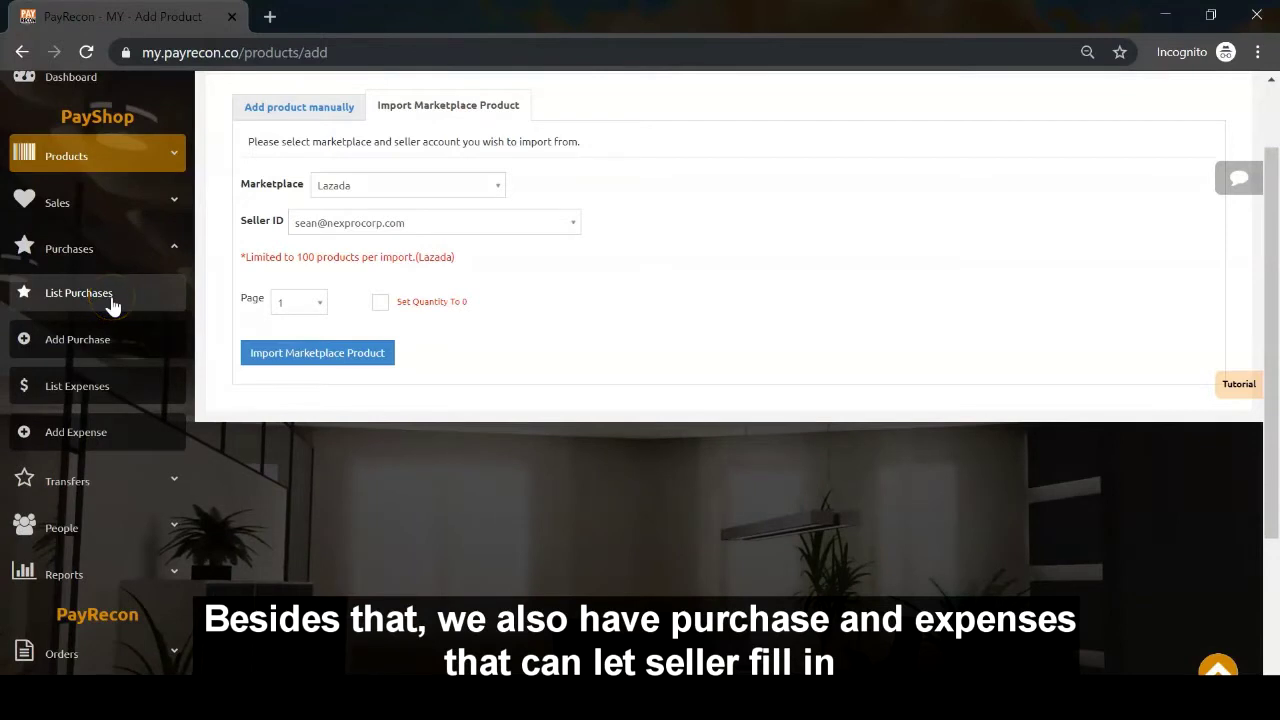
left_click(114, 398)
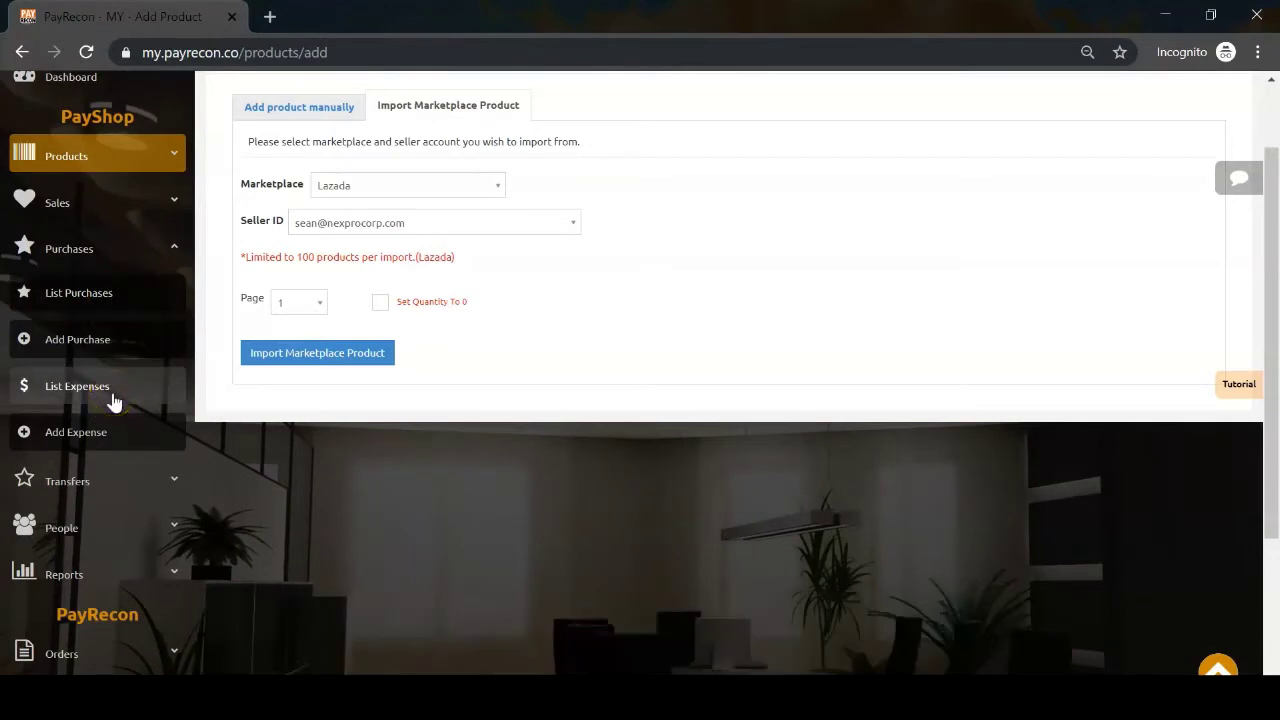
left_click(143, 262)
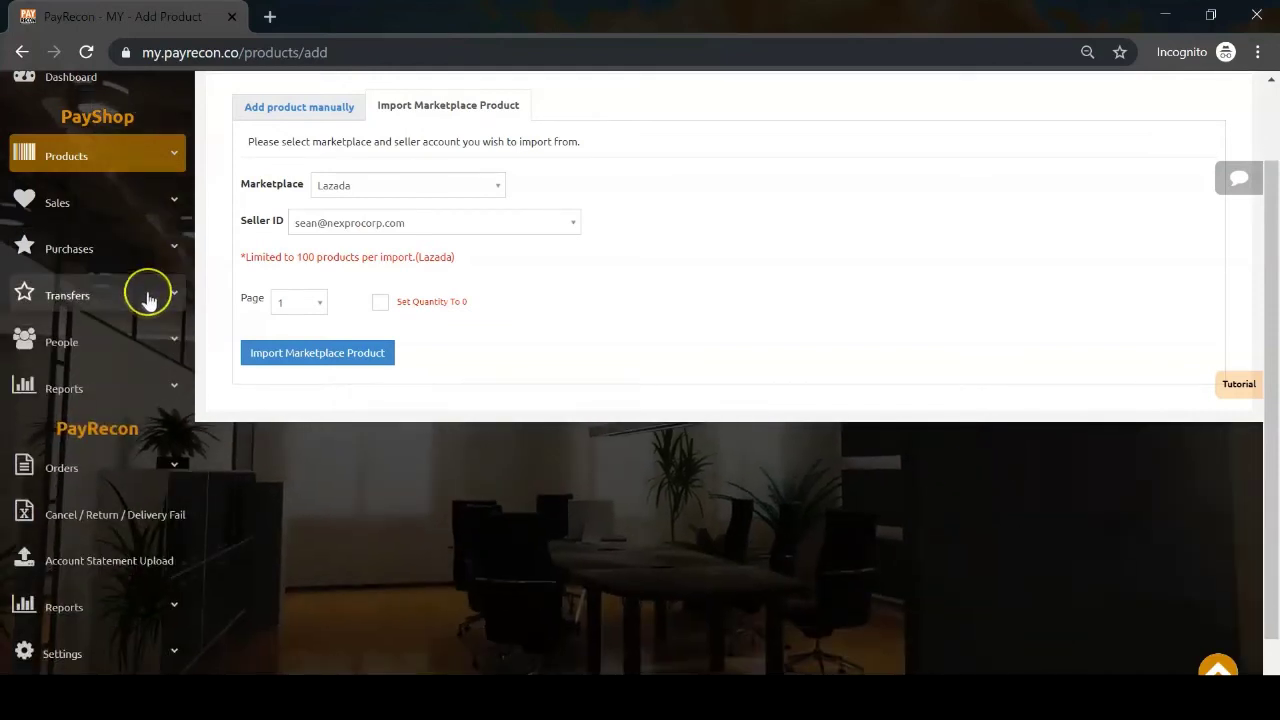
left_click(143, 352)
Step: Expand the PayShop Reports group and open the products and purchases reports
left_click(144, 387)
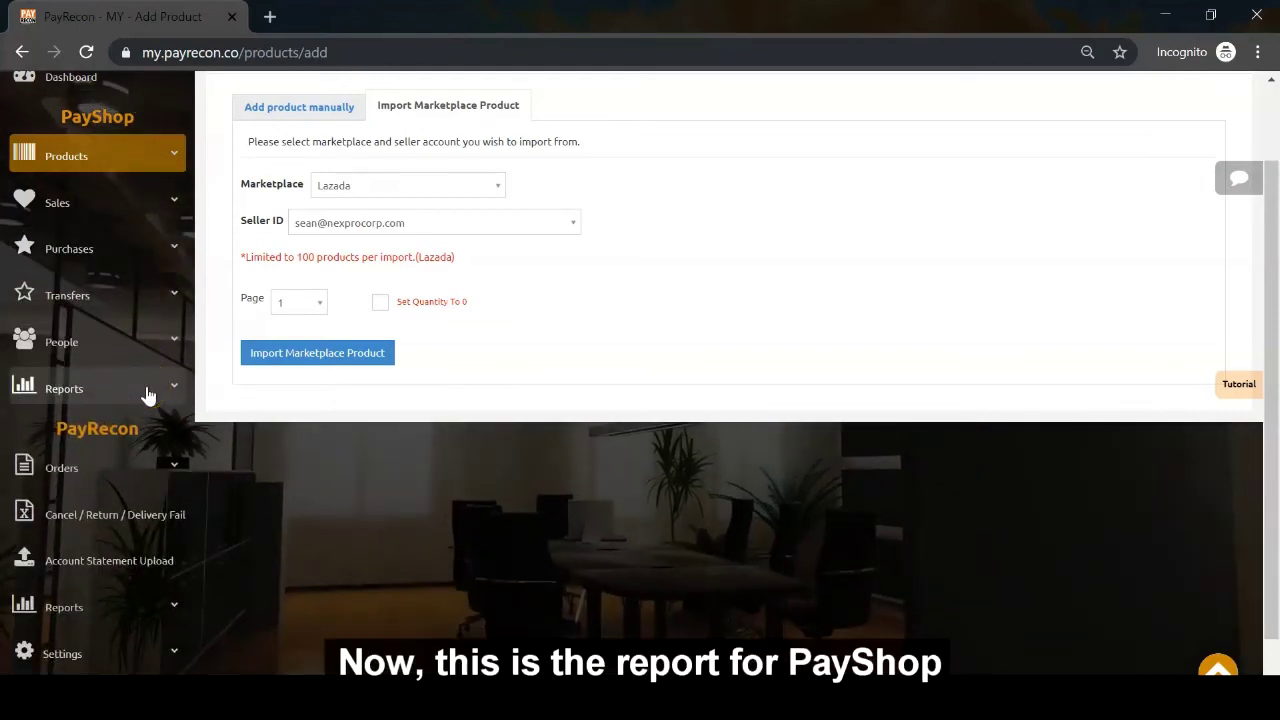
scroll(214, 408, "down", 2)
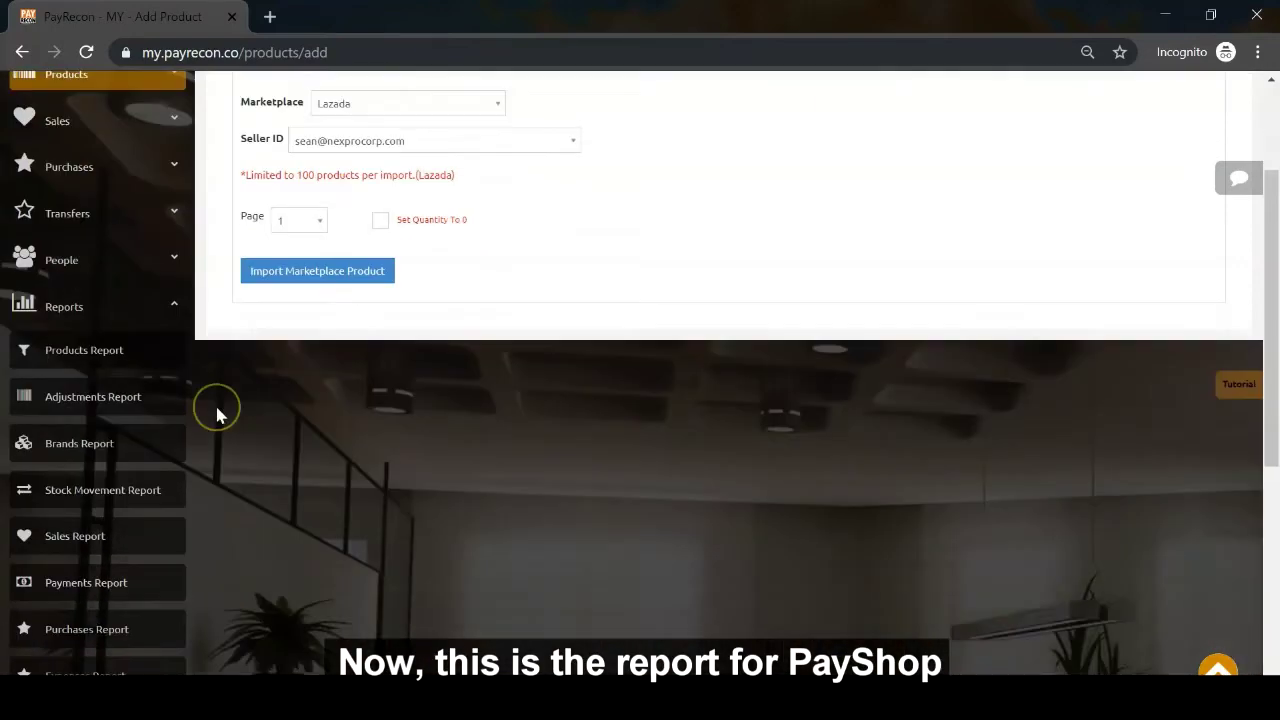
left_click(206, 386)
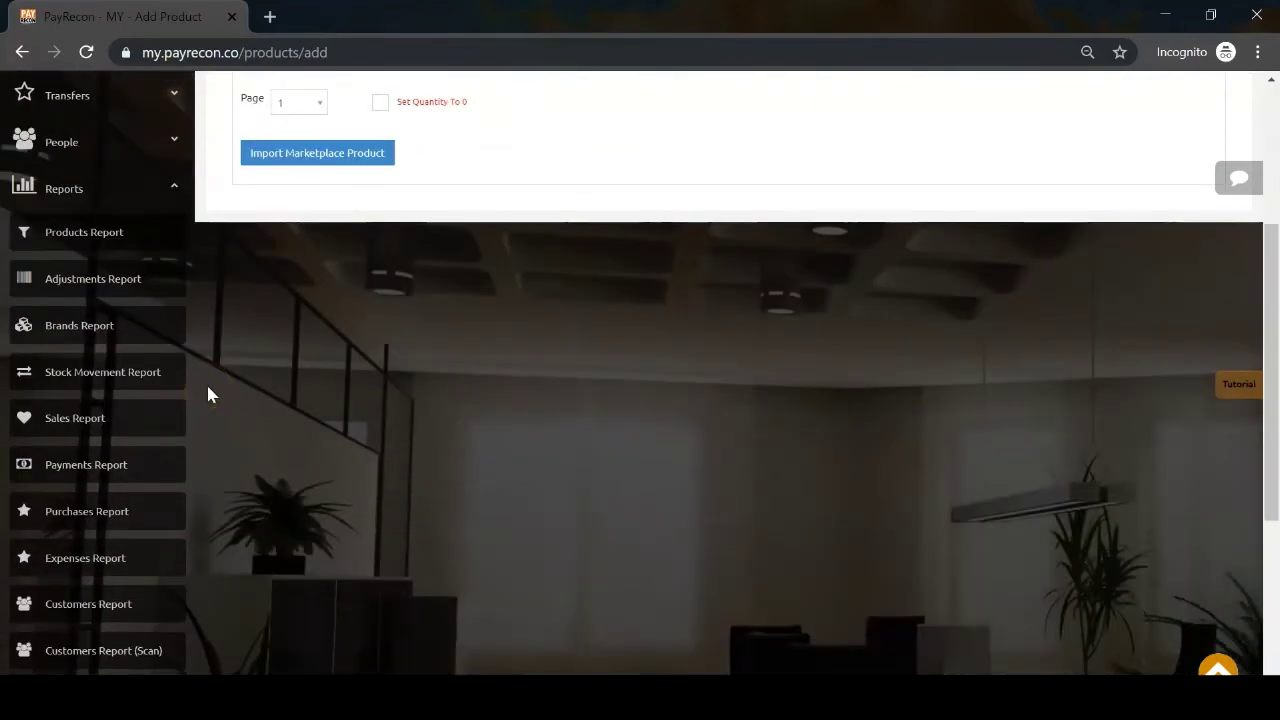
scroll(208, 391, "down", 2)
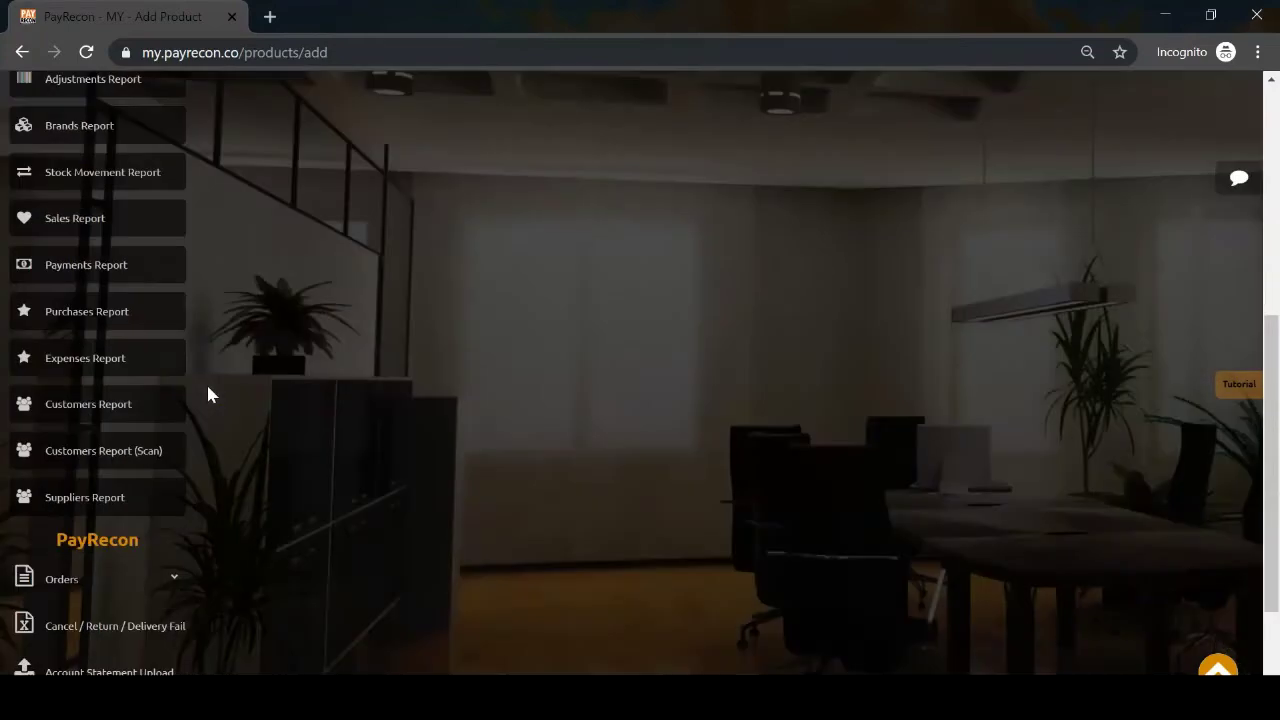
scroll(208, 391, "up", 2)
left_click(1125, 325)
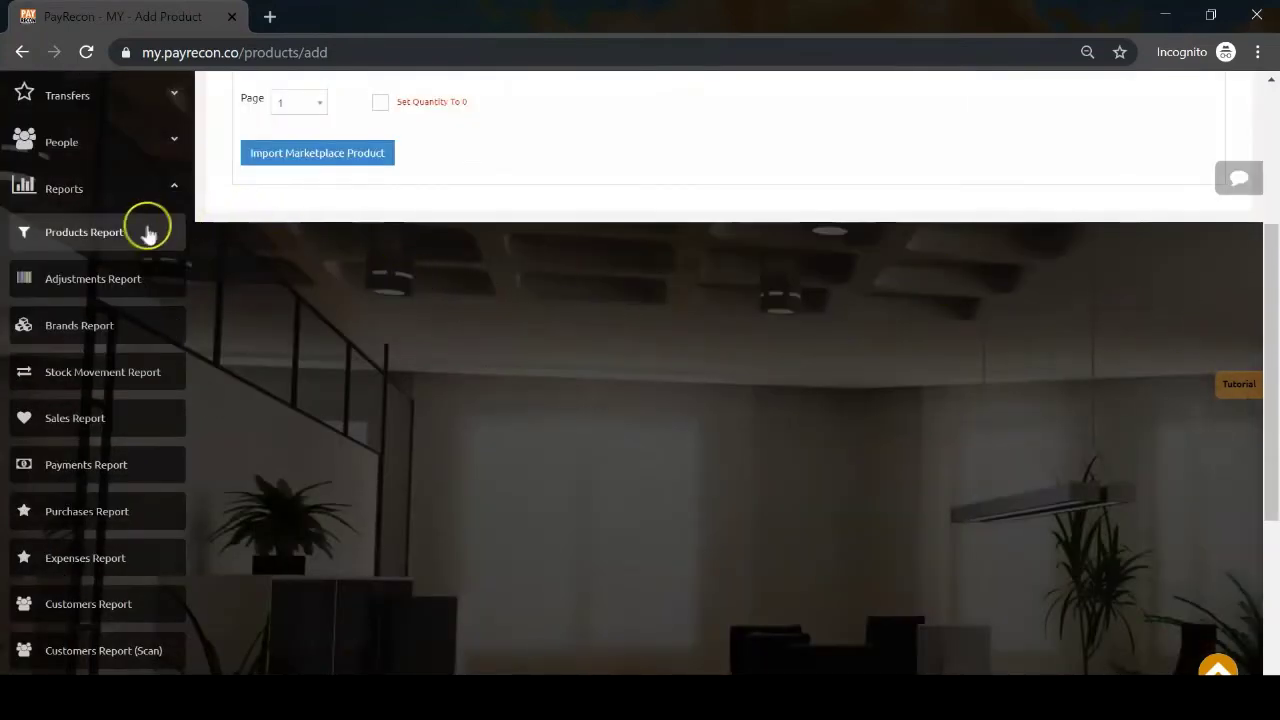
left_click(117, 243)
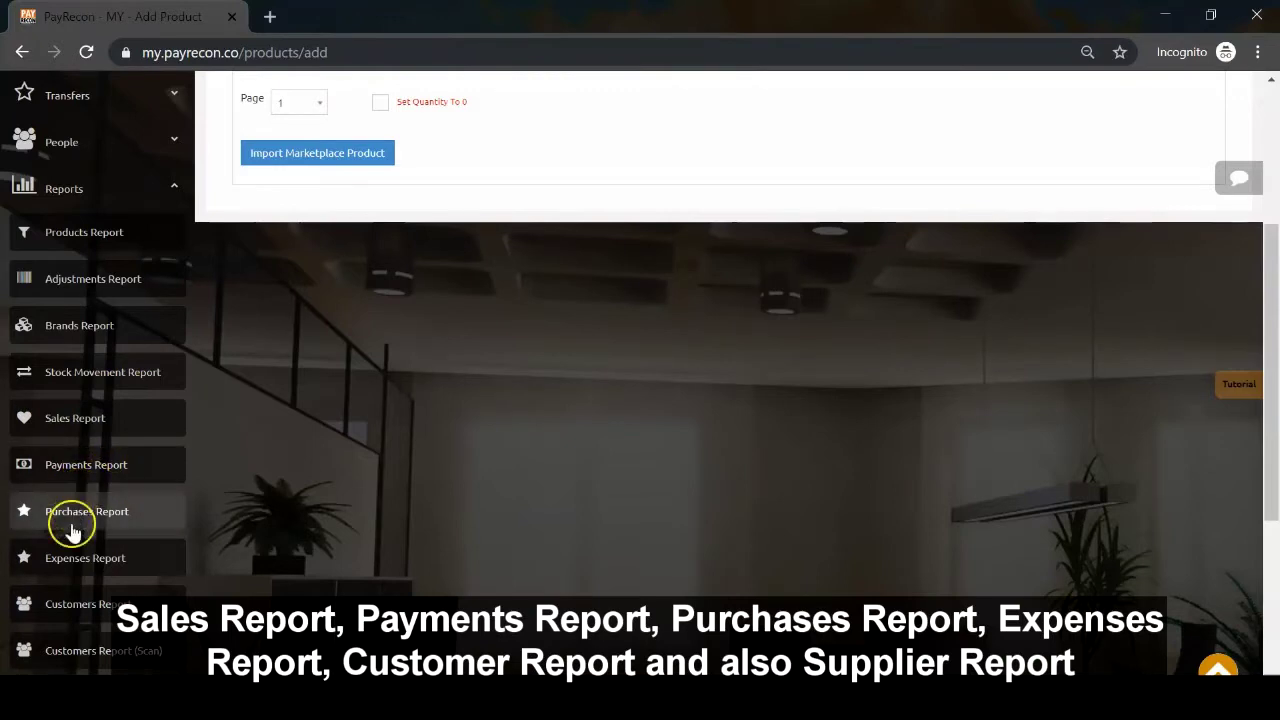
left_click(125, 520)
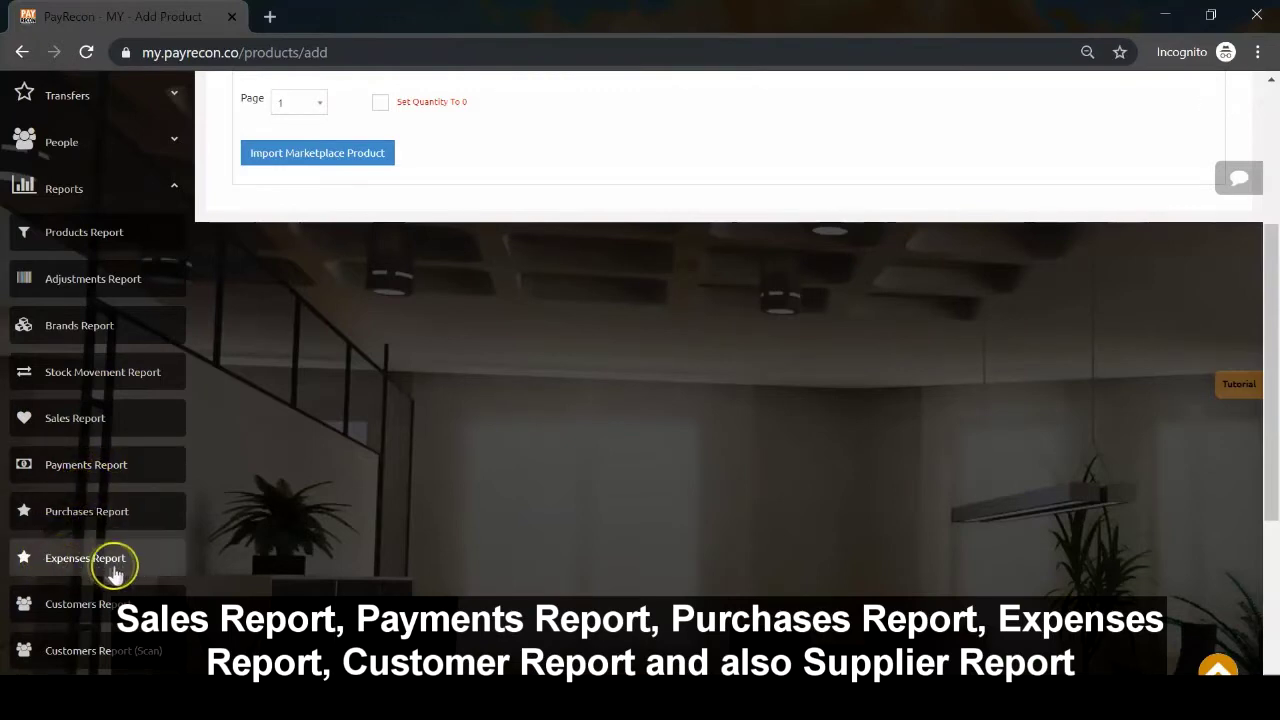
scroll(93, 620, "down", 1)
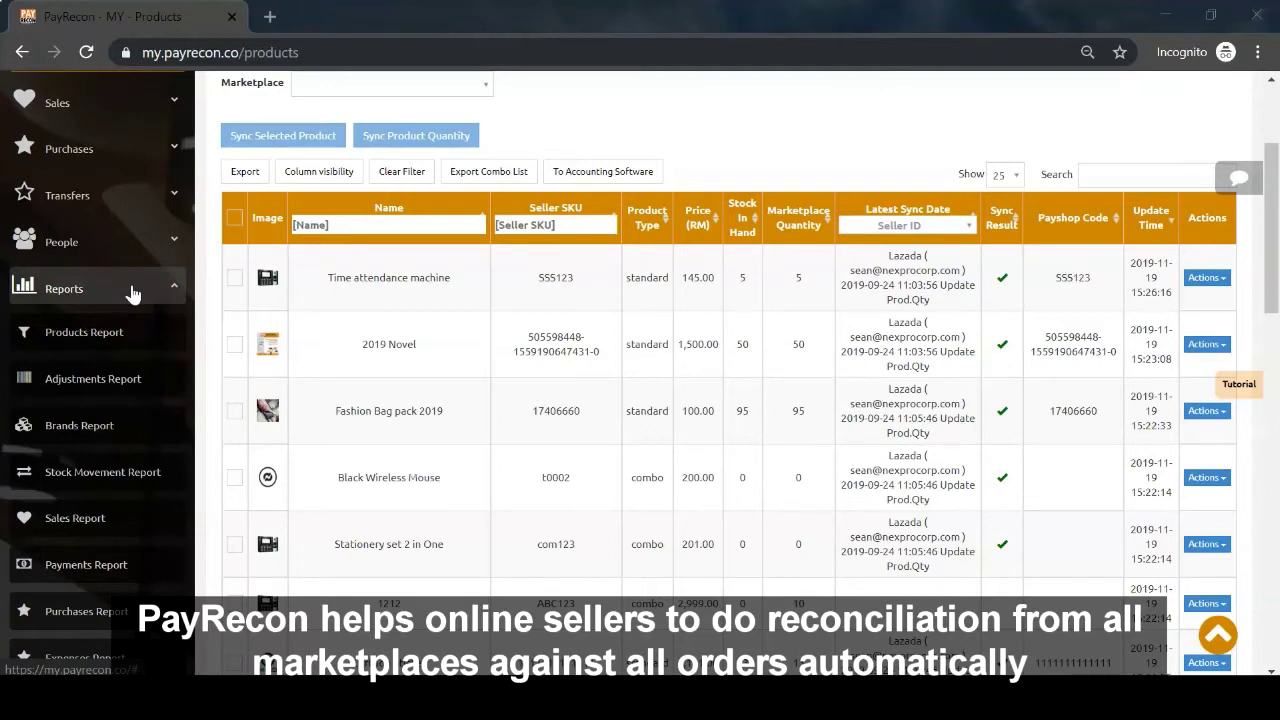
Step: Collapse Reports to reveal the Orders section and open Scan/Bulk Upload
left_click(132, 290)
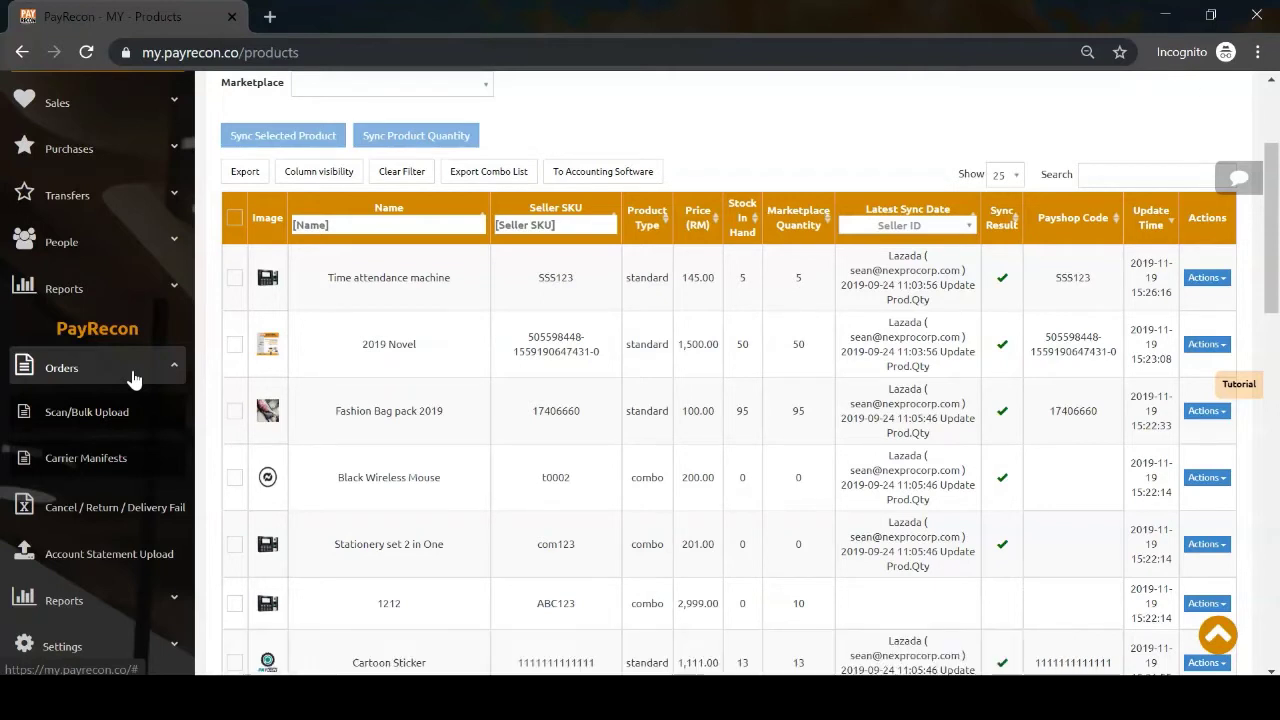
left_click(143, 422)
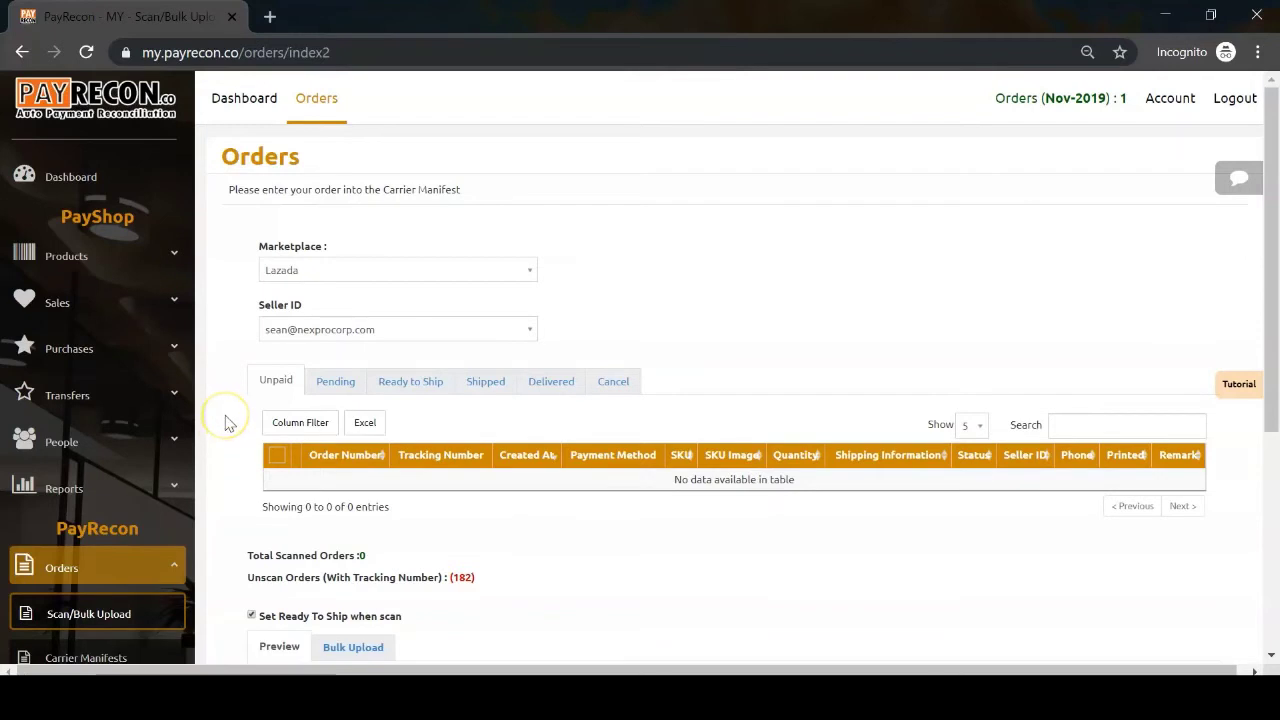
Step: Keep Lazada, switch to the second seller ID and view its four Pending orders
left_click(323, 270)
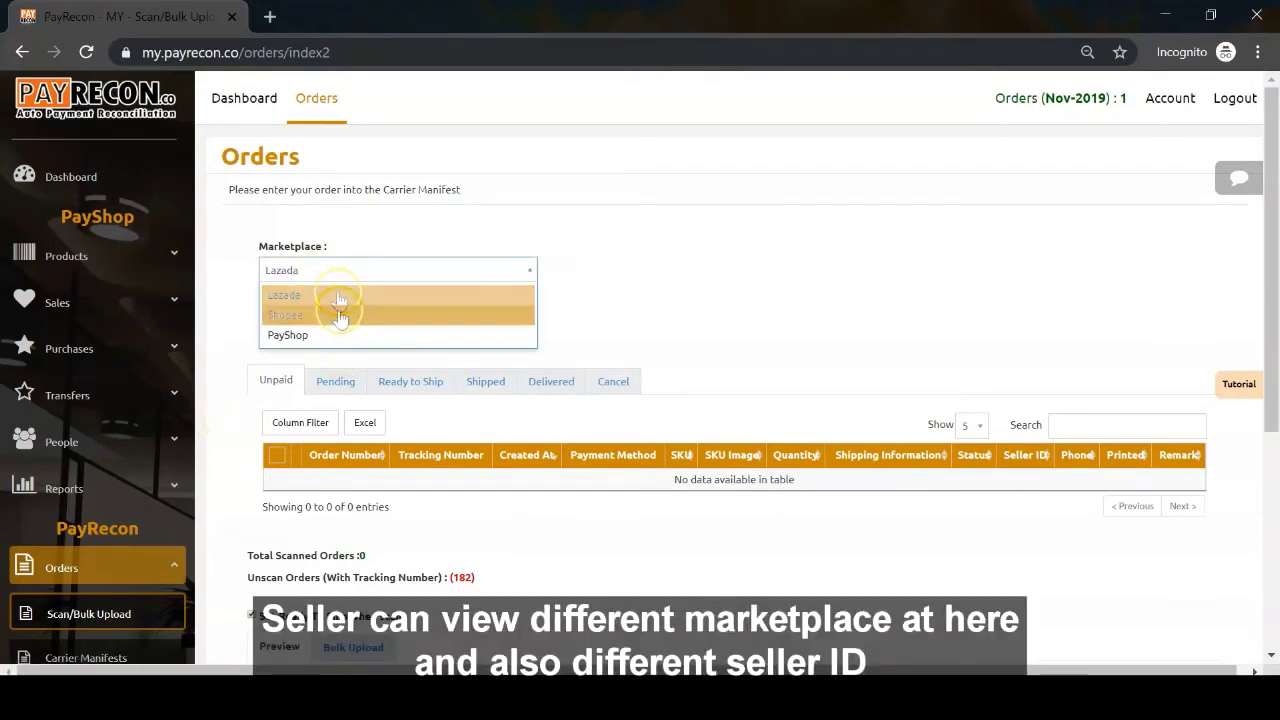
left_click(243, 320)
left_click(323, 330)
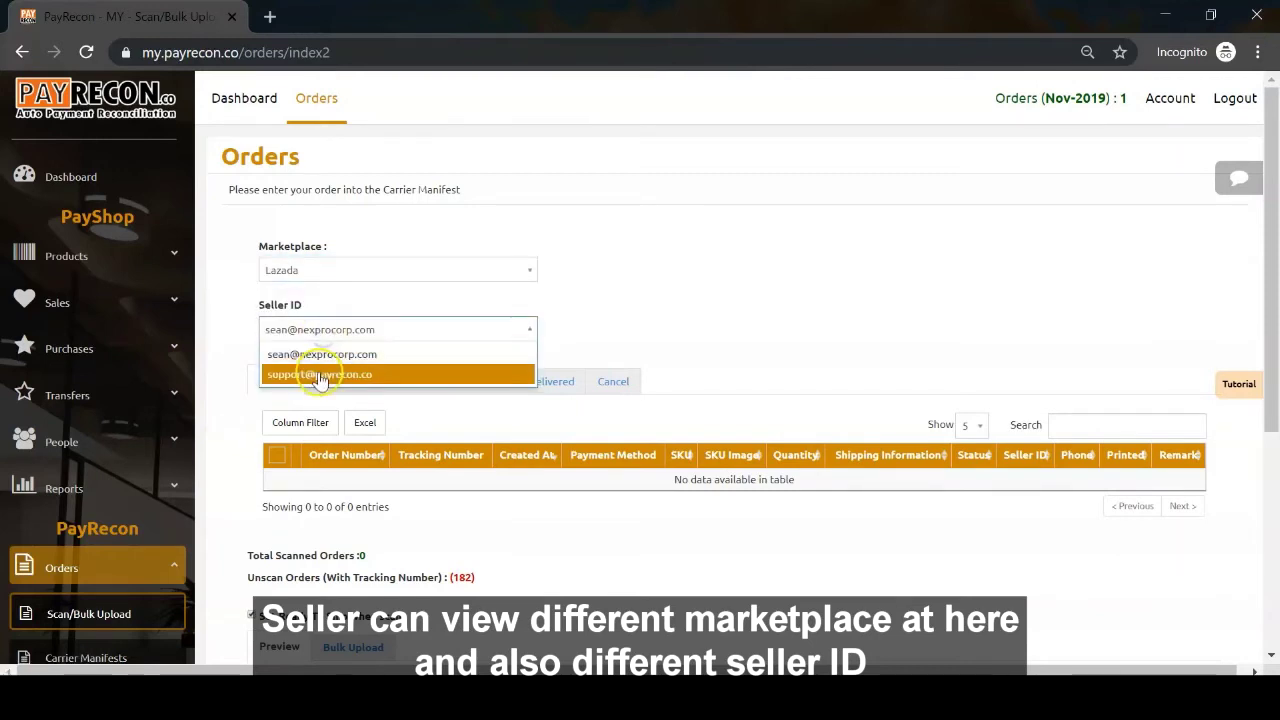
left_click(327, 384)
left_click(234, 343)
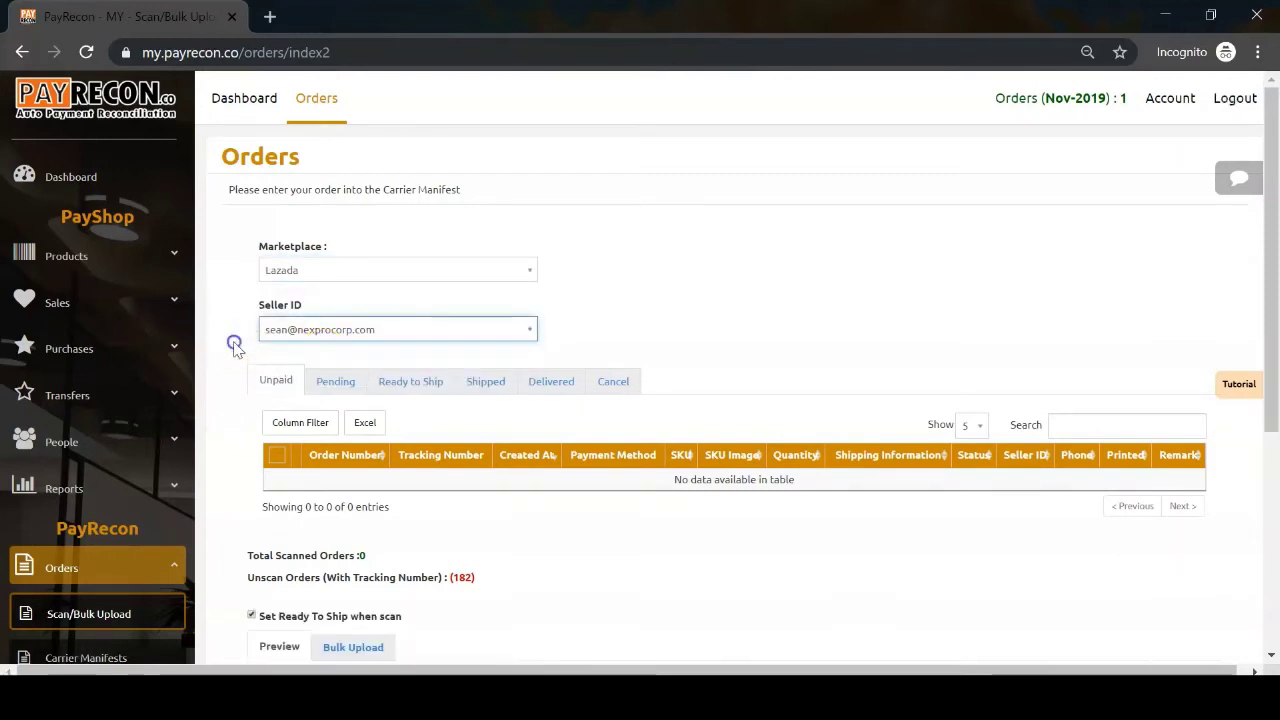
left_click(340, 329)
left_click(340, 376)
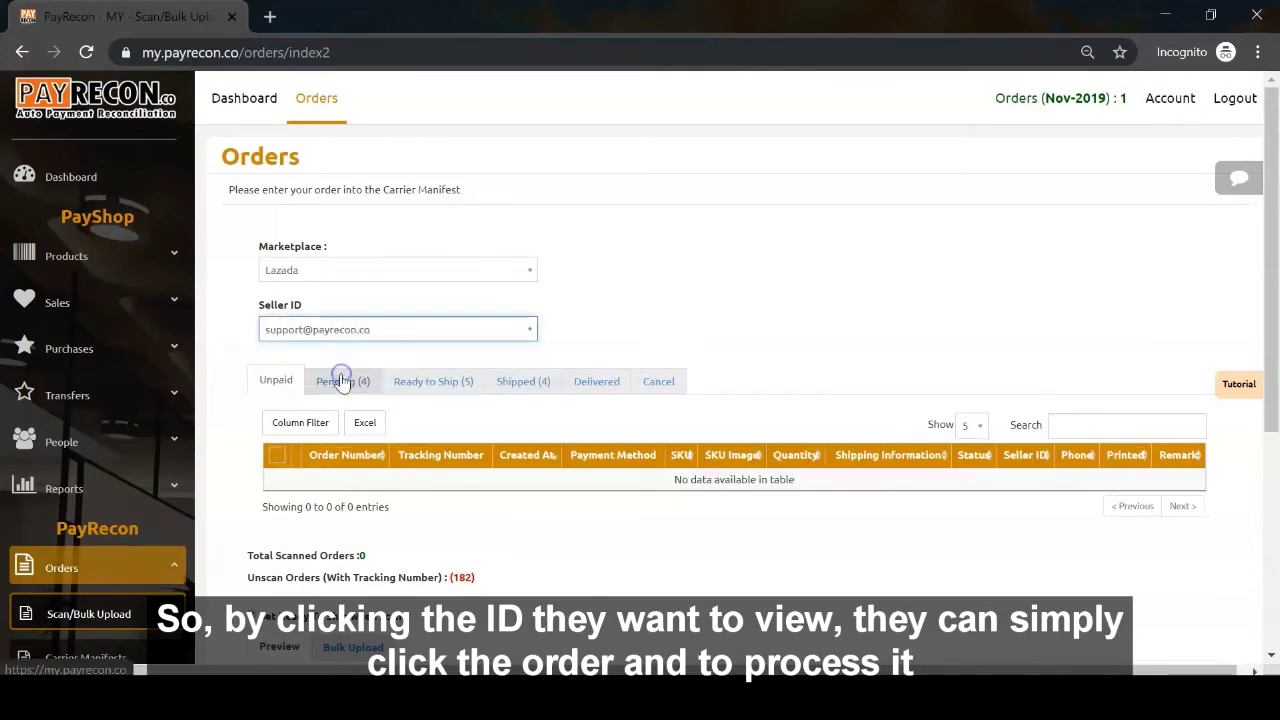
left_click(340, 379)
left_click(373, 507)
scroll(368, 518, "down", 2)
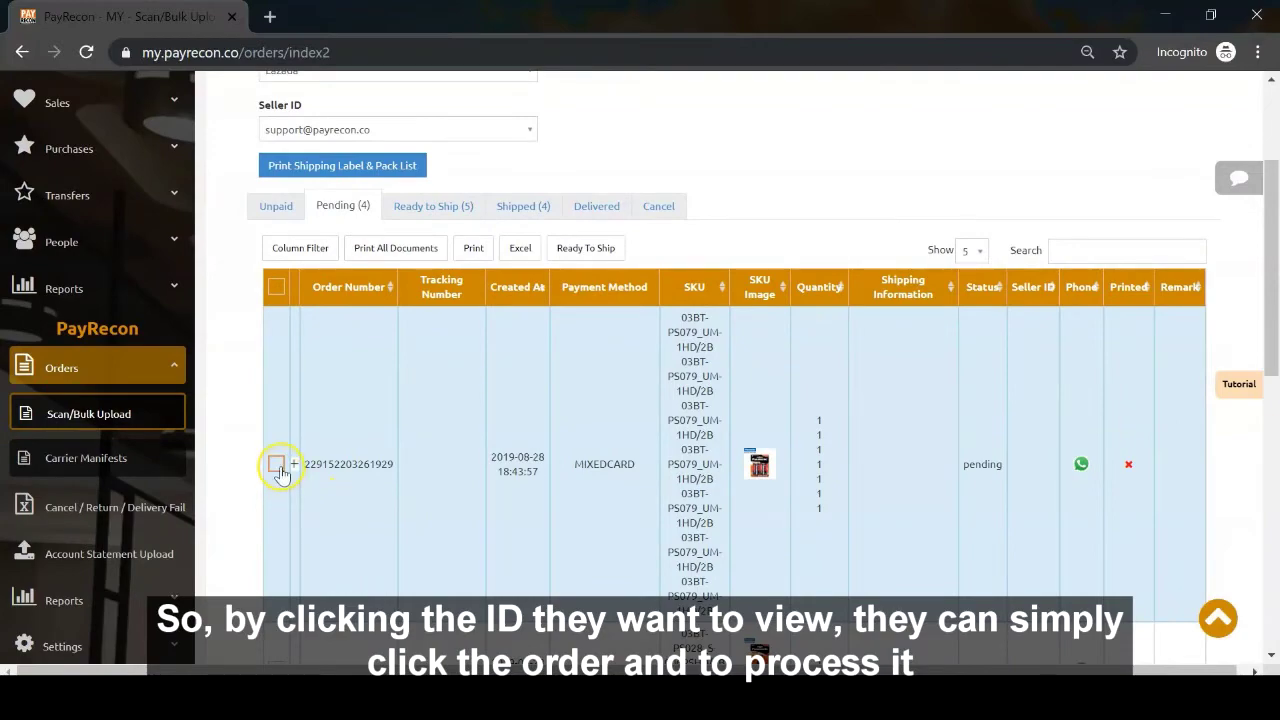
Step: Focus the tracking-number field, then move to the Cancel / Return / Delivery Fail page
left_click(280, 468)
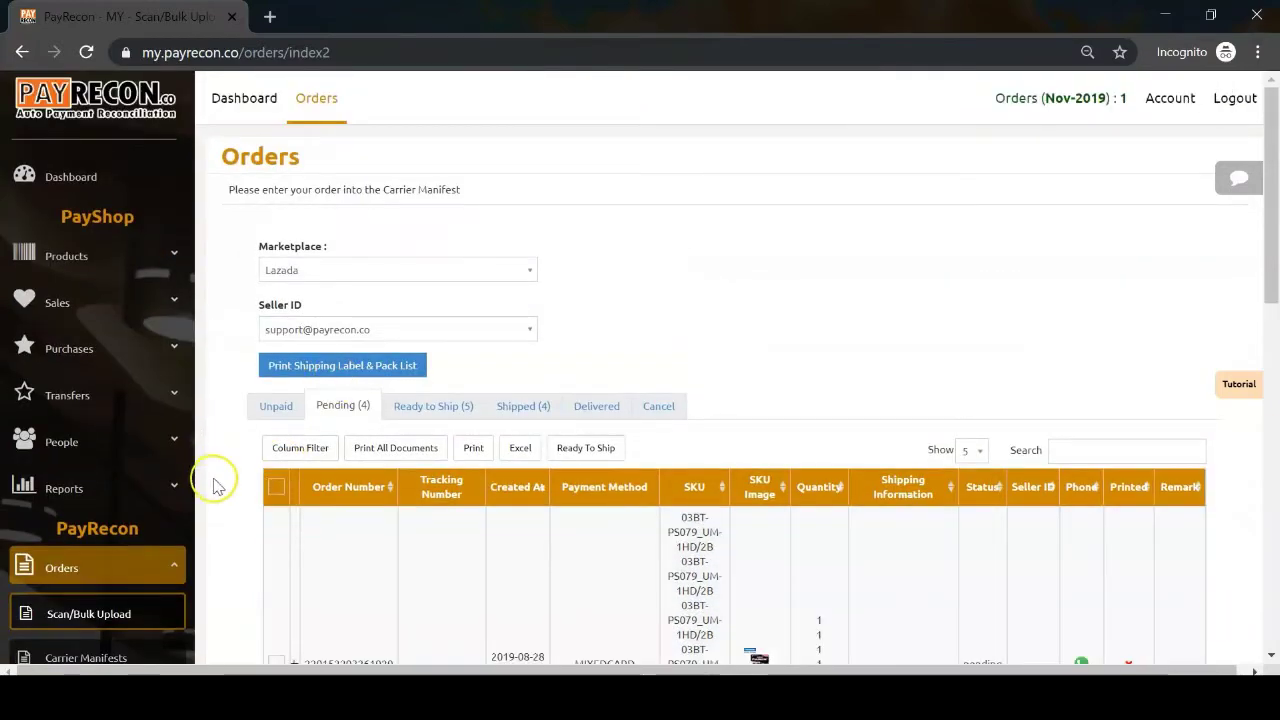
scroll(225, 490, "down", 8)
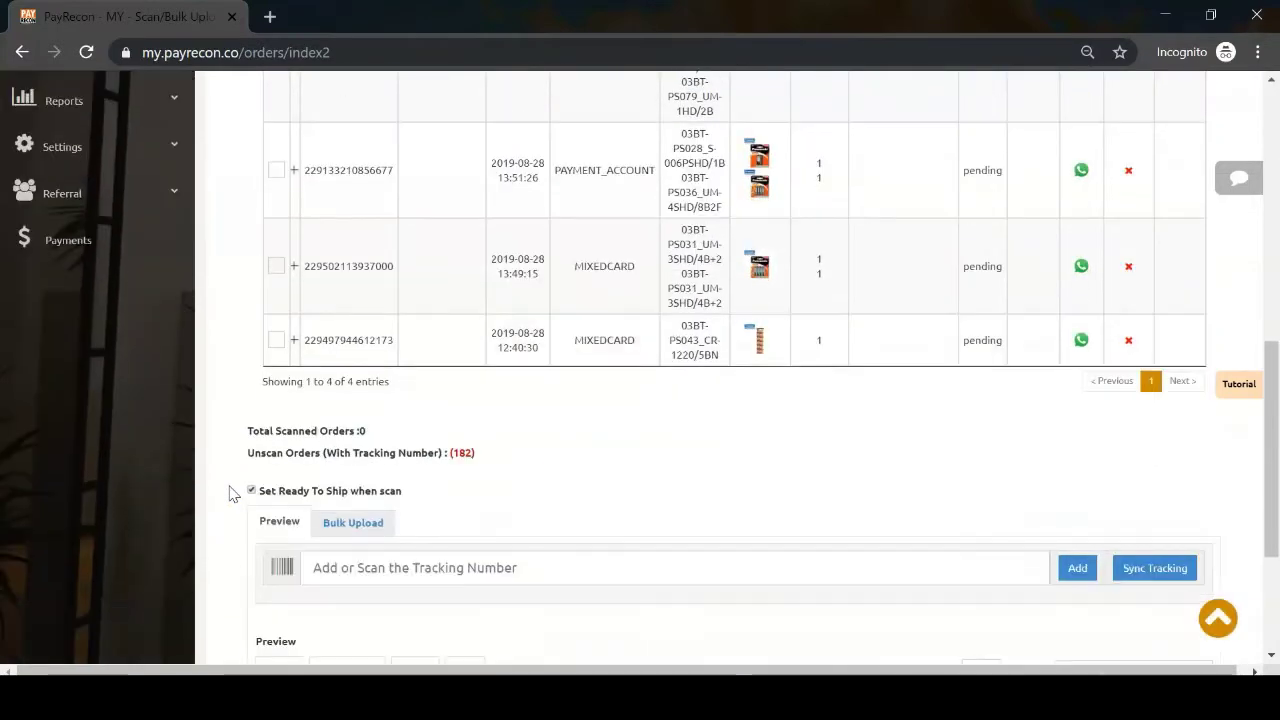
scroll(229, 493, "down", 2)
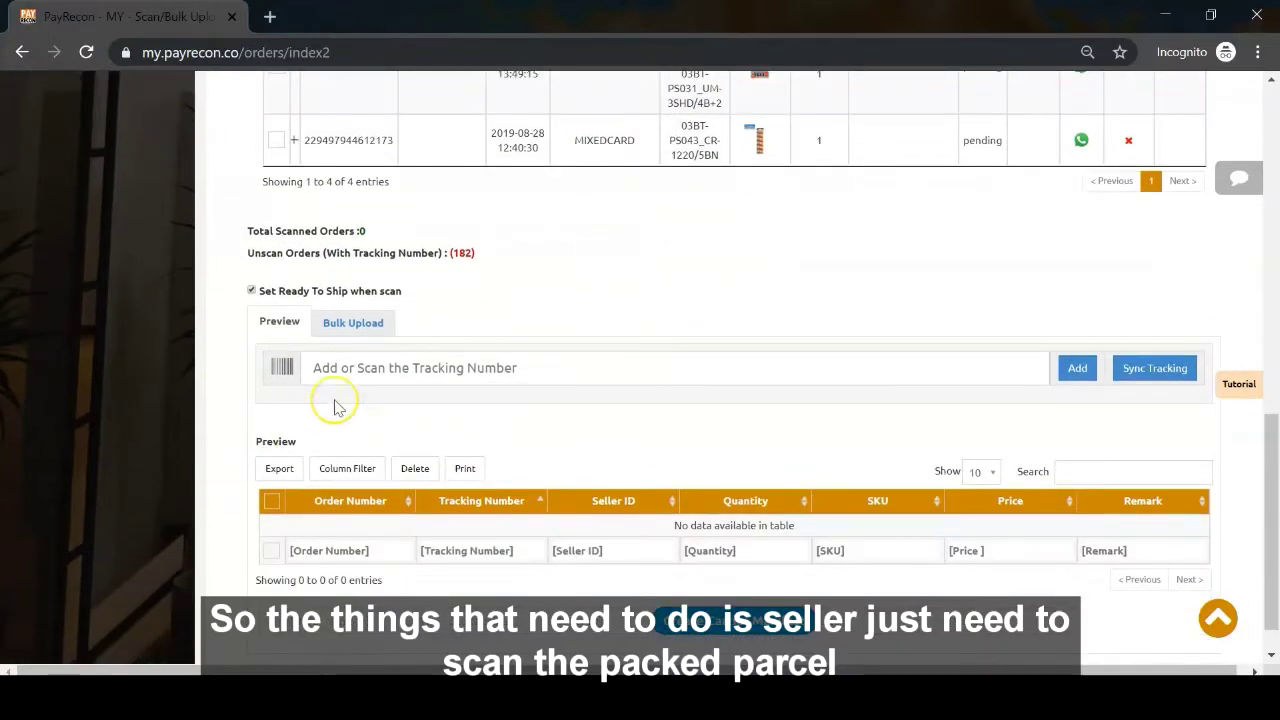
left_click(368, 370)
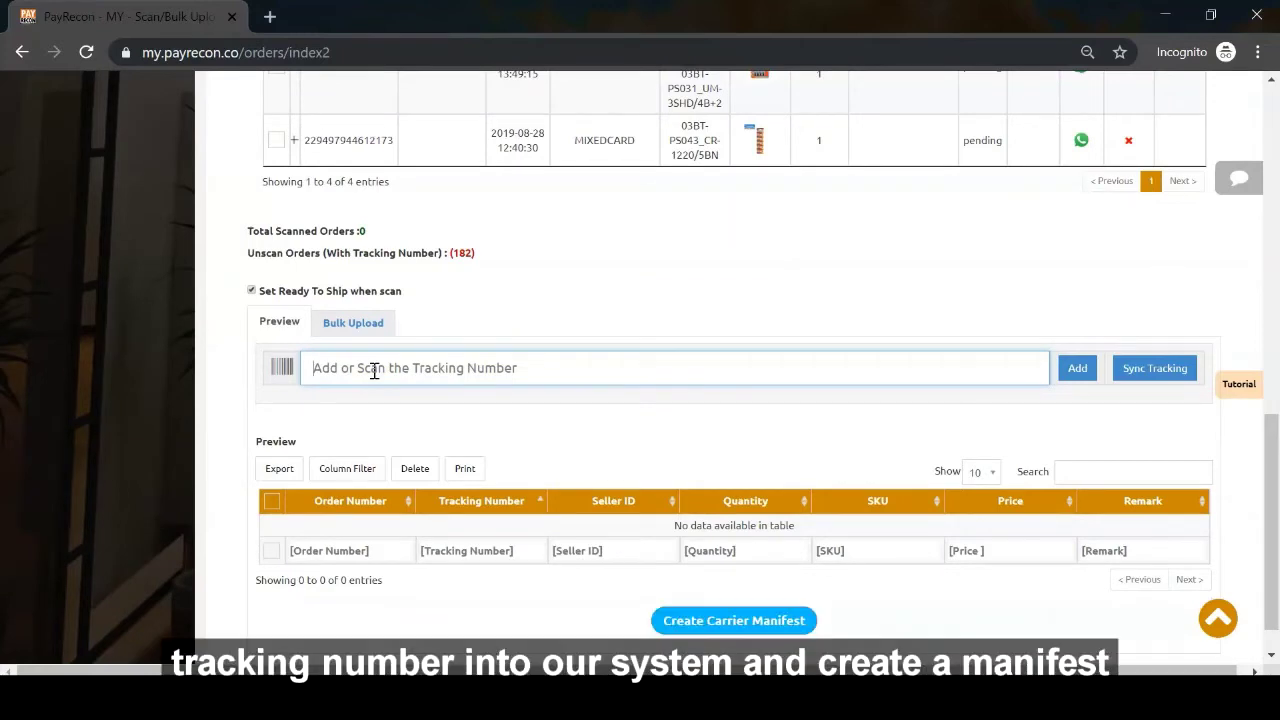
scroll(600, 550, "down", 1)
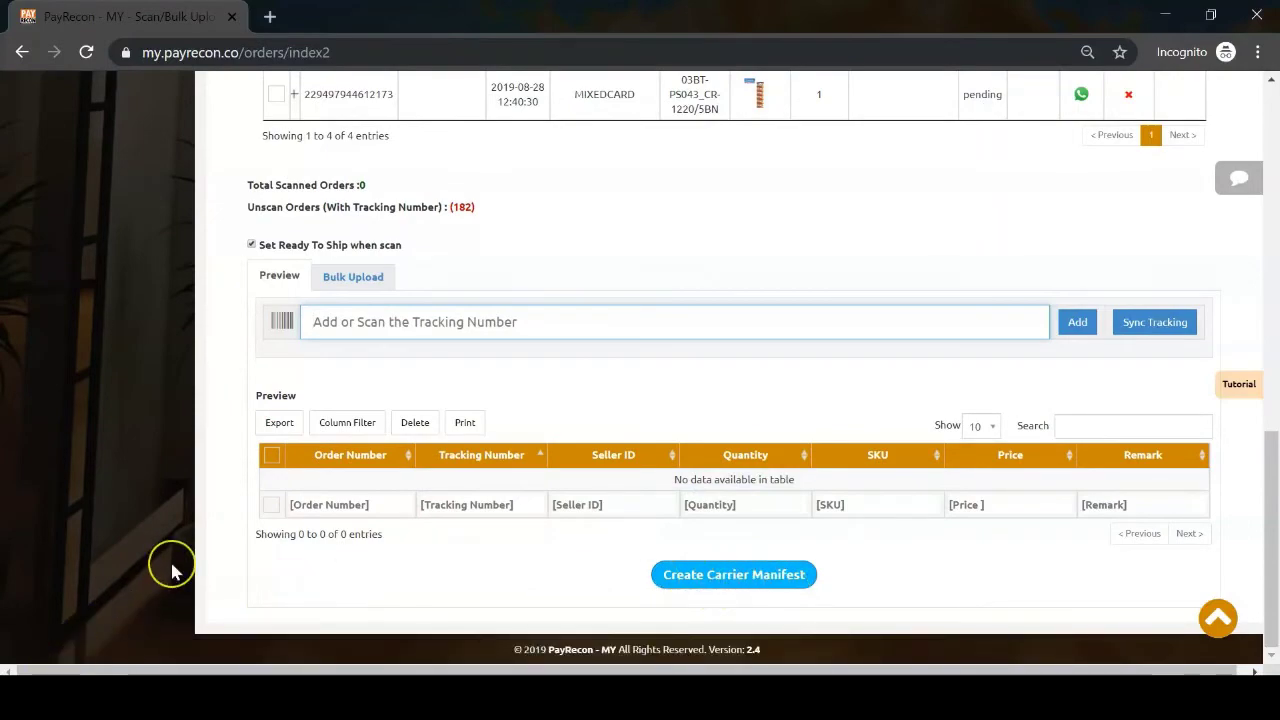
scroll(172, 570, "up", 10)
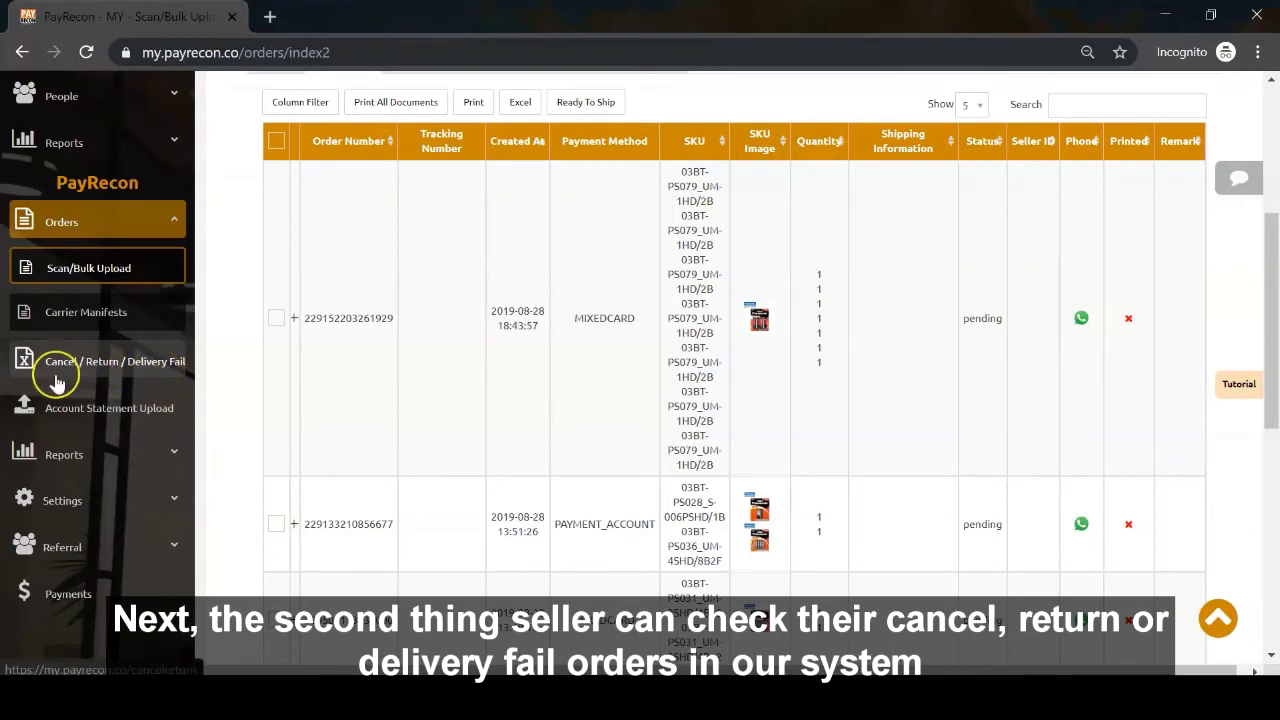
left_click(112, 366)
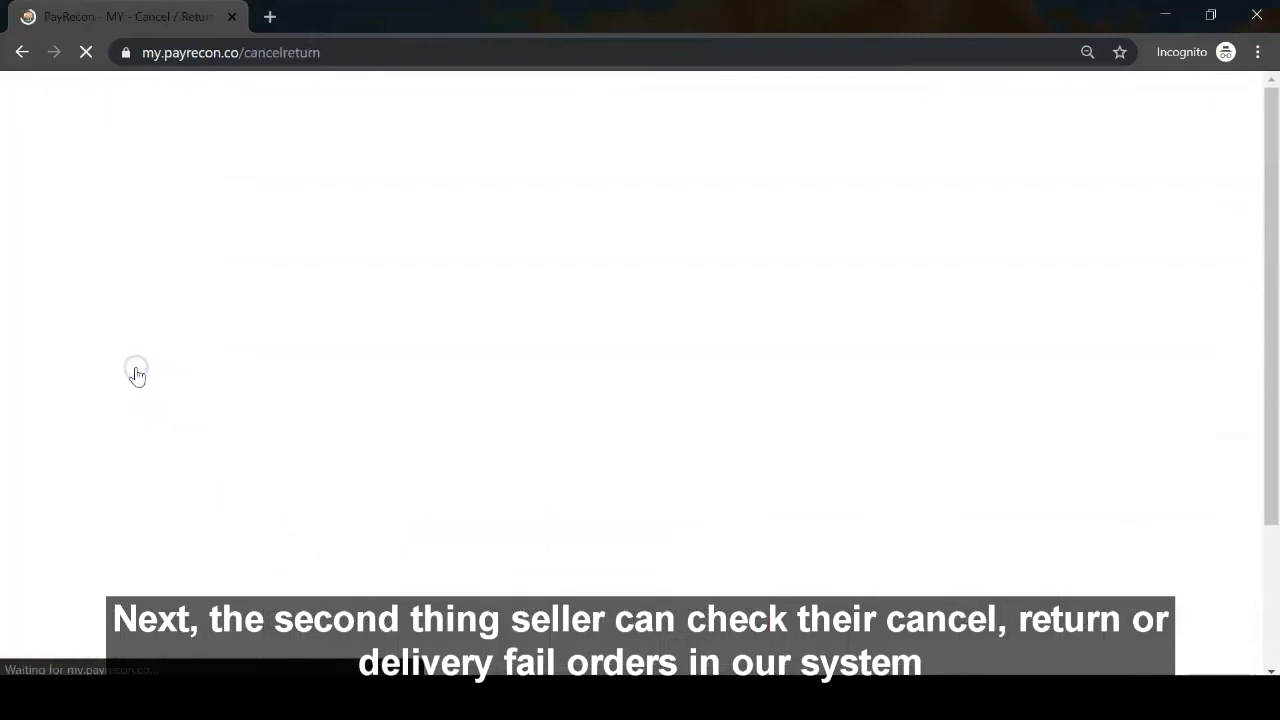
Step: Open Lazada's New Claim Form, then review Lazada's three past statements on Account Statement Upload
left_click(229, 434)
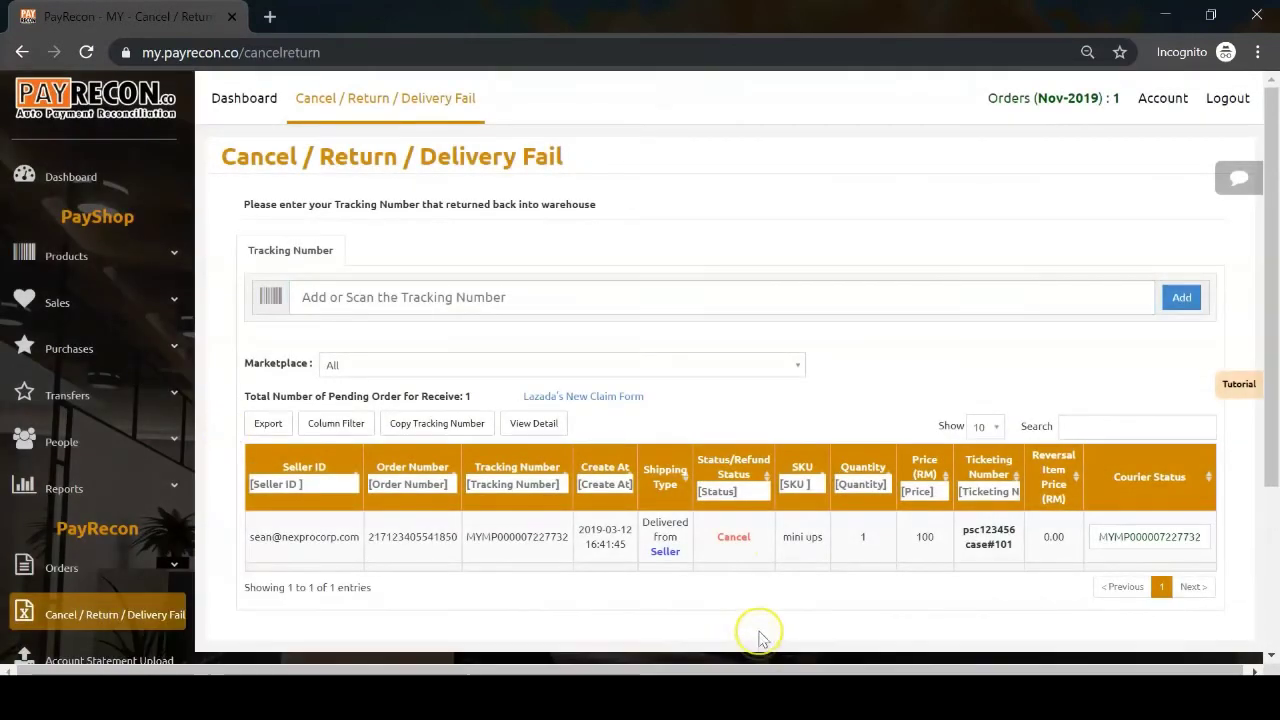
left_click(601, 403)
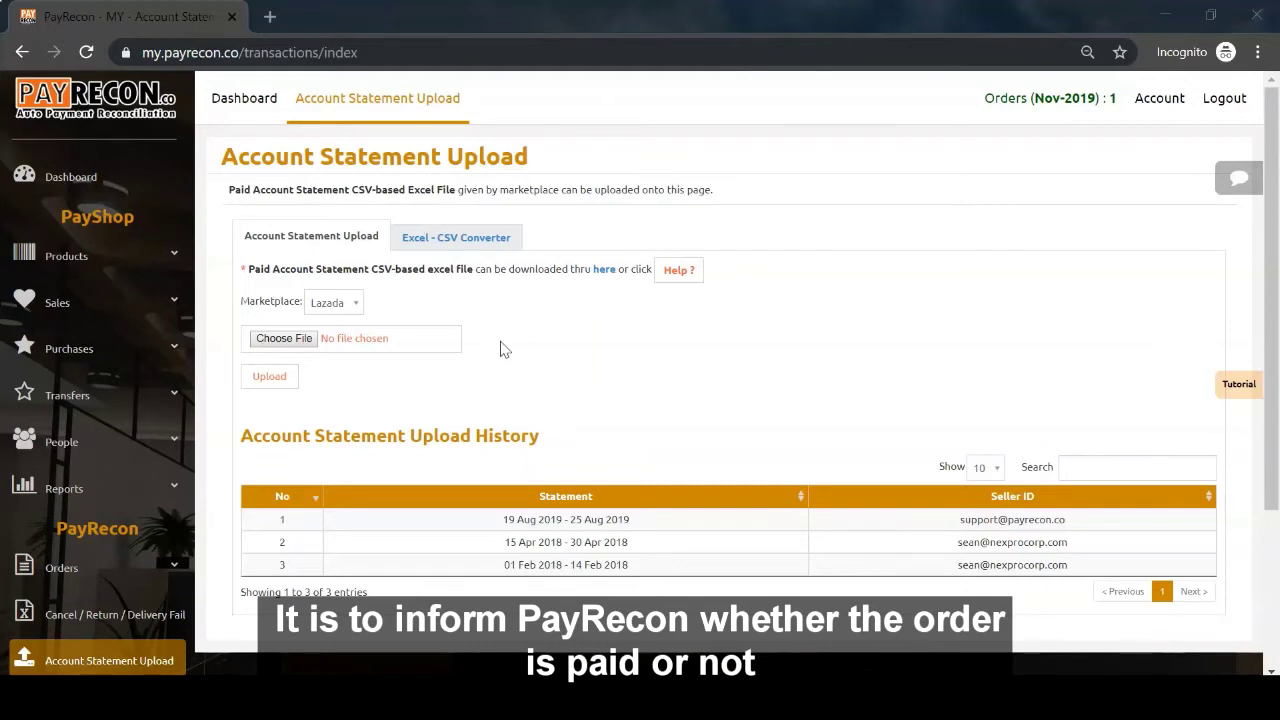
left_click(503, 341)
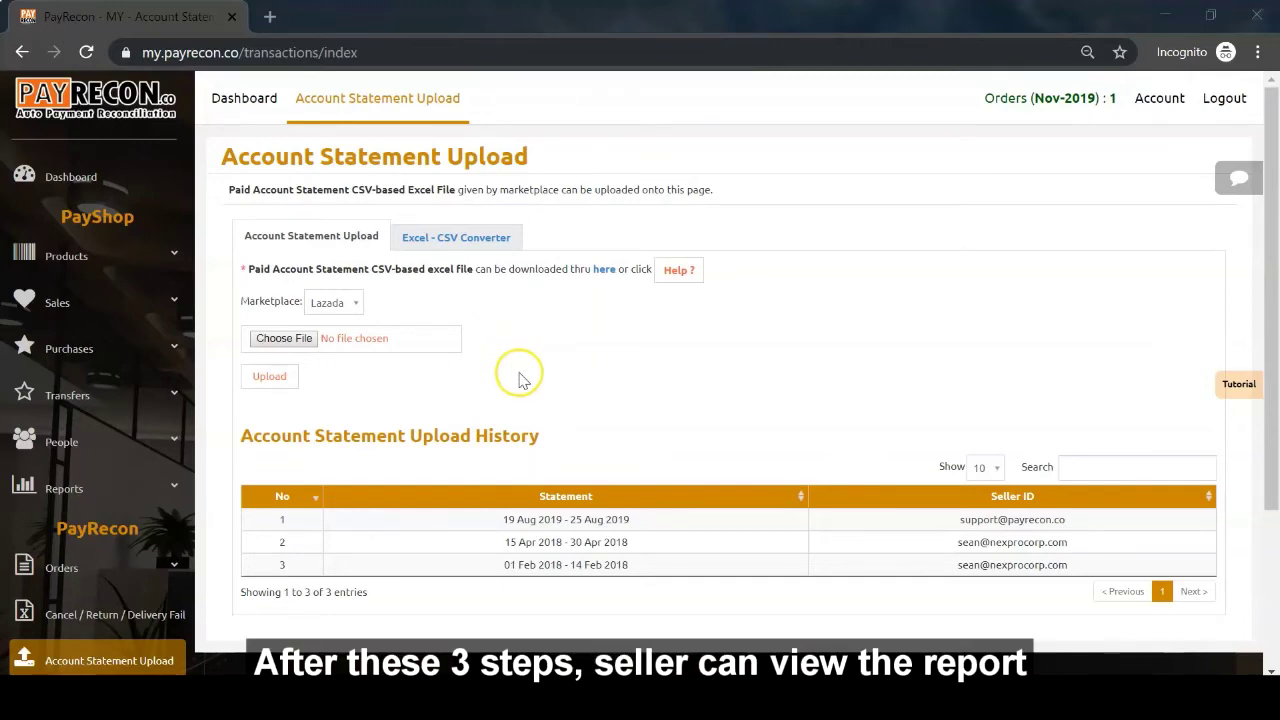
scroll(520, 378, "down", 3)
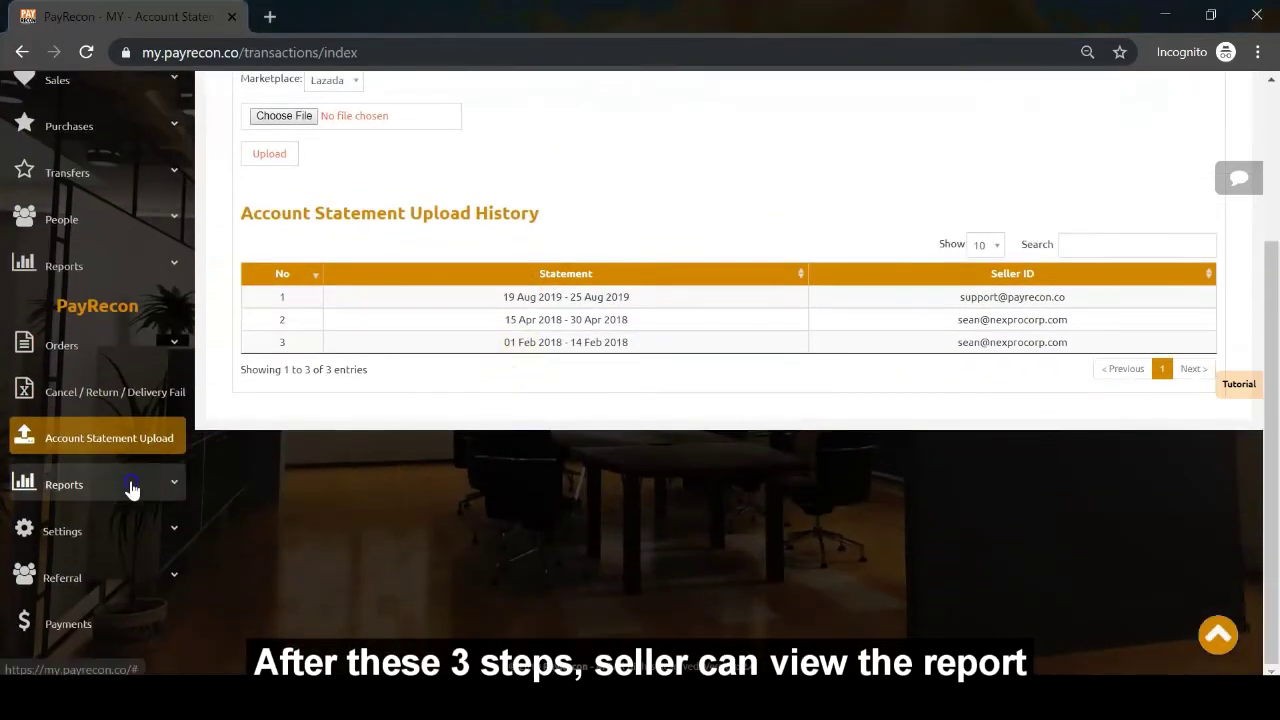
left_click(132, 487)
Step: Open the Lazada Sales Report for 2019-11-01 to 2019-11-19 from the Reports list
scroll(271, 509, "down", 2)
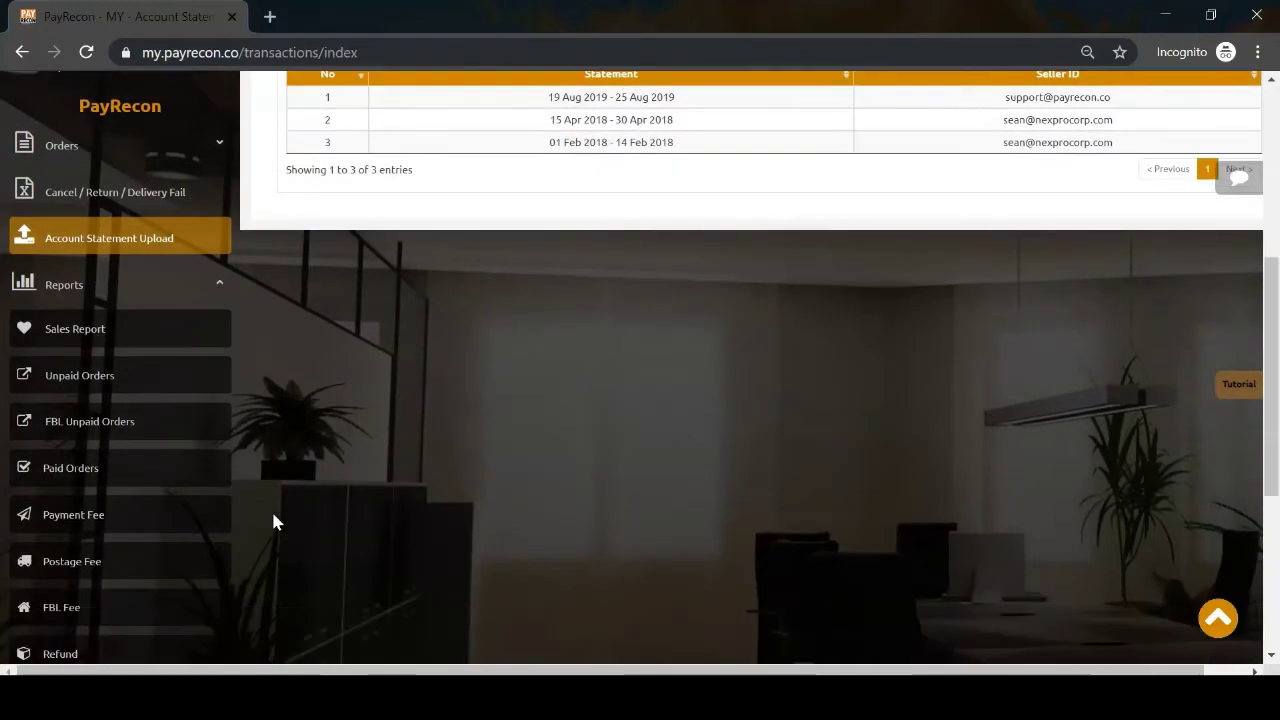
scroll(275, 521, "down", 1)
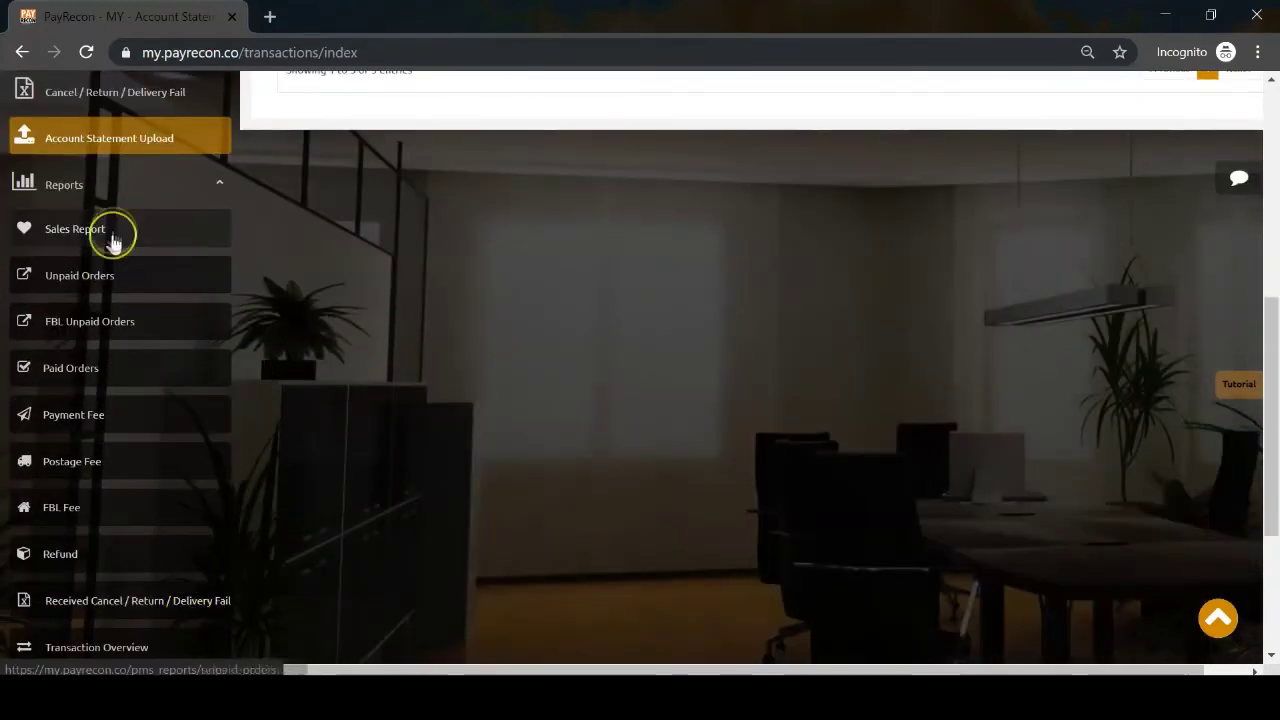
left_click(113, 240)
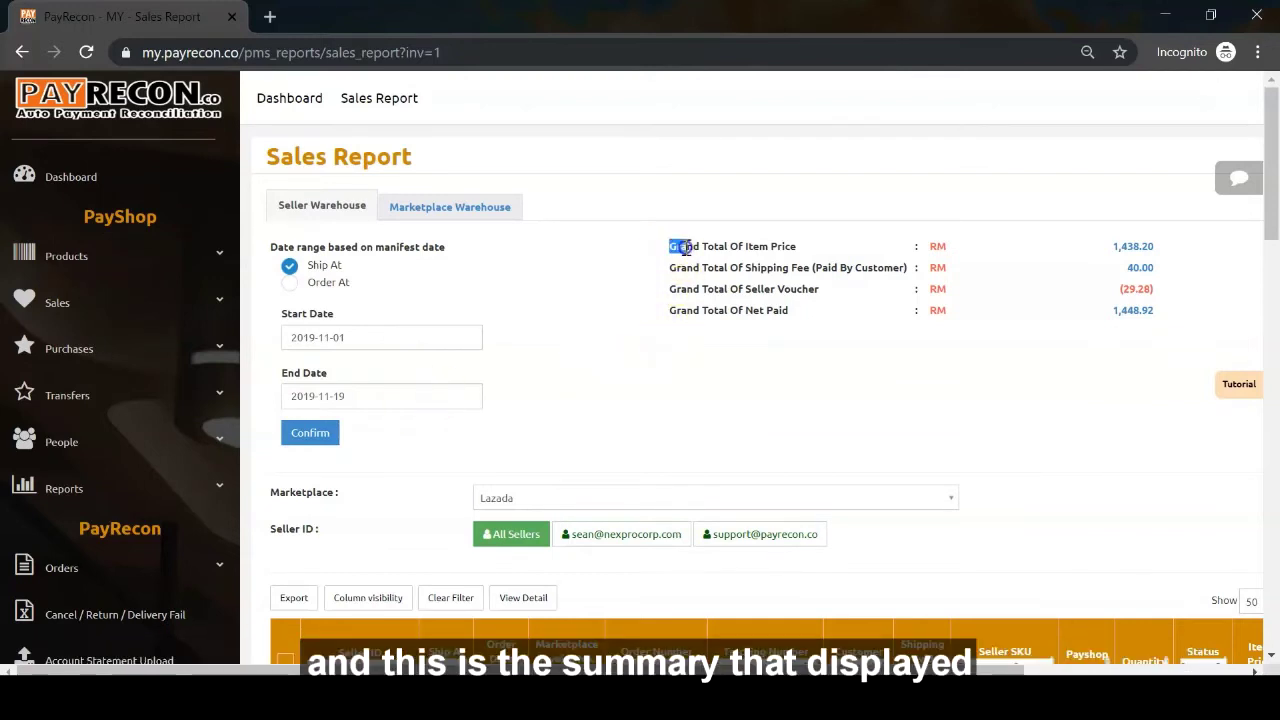
Step: Highlight the four Grand Total summary lines and scroll through the Sales Report table
left_click_drag(685, 248, 817, 309)
left_click(810, 330)
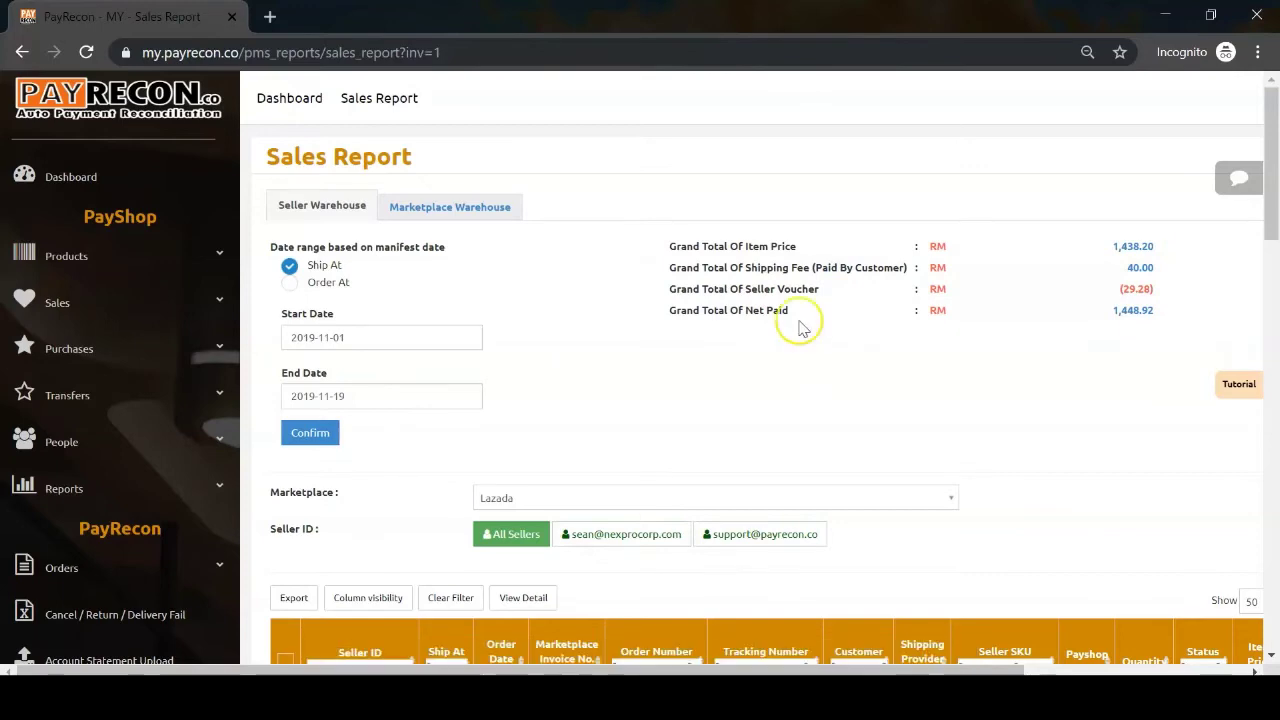
scroll(677, 402, "down", 3)
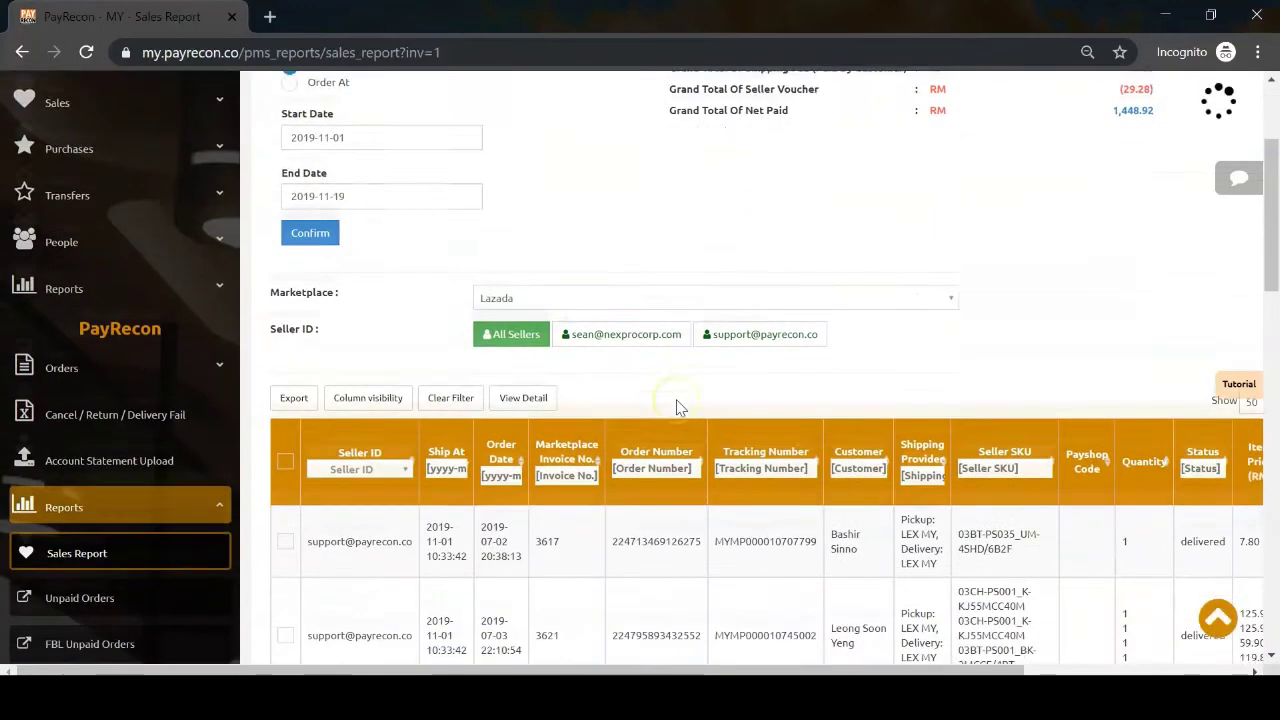
left_click_drag(751, 669, 976, 669)
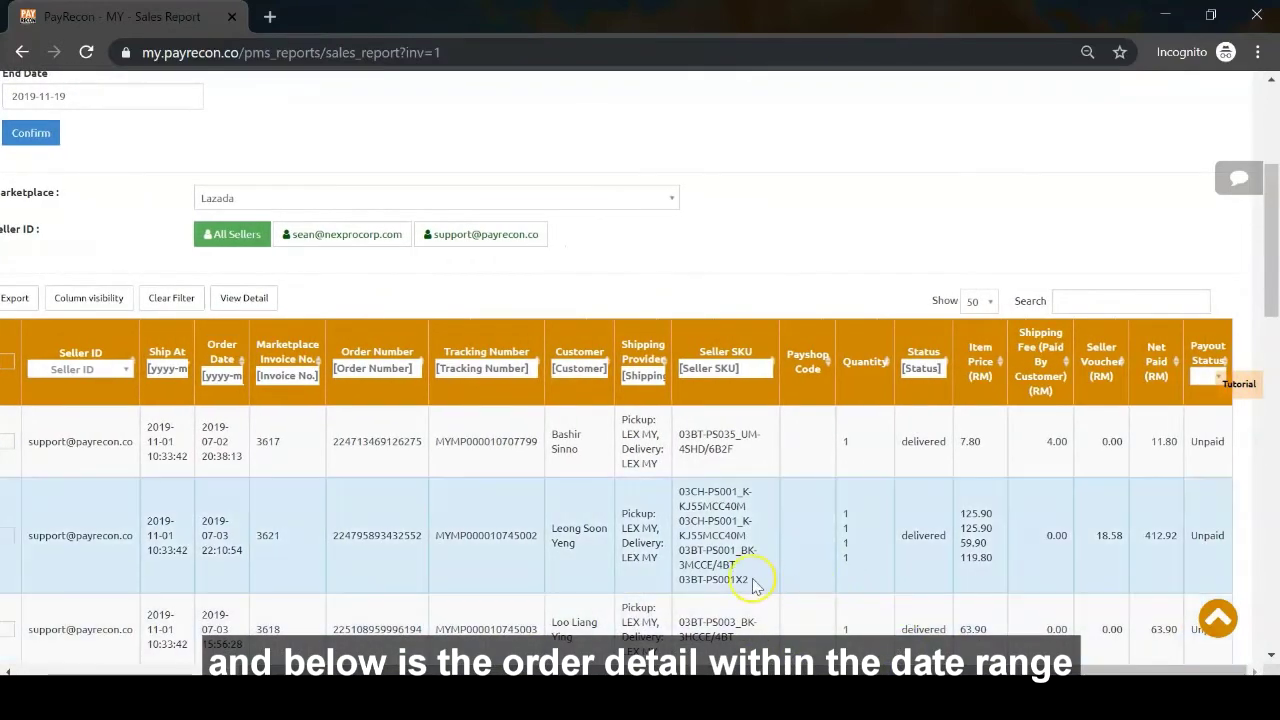
scroll(745, 580, "down", 15)
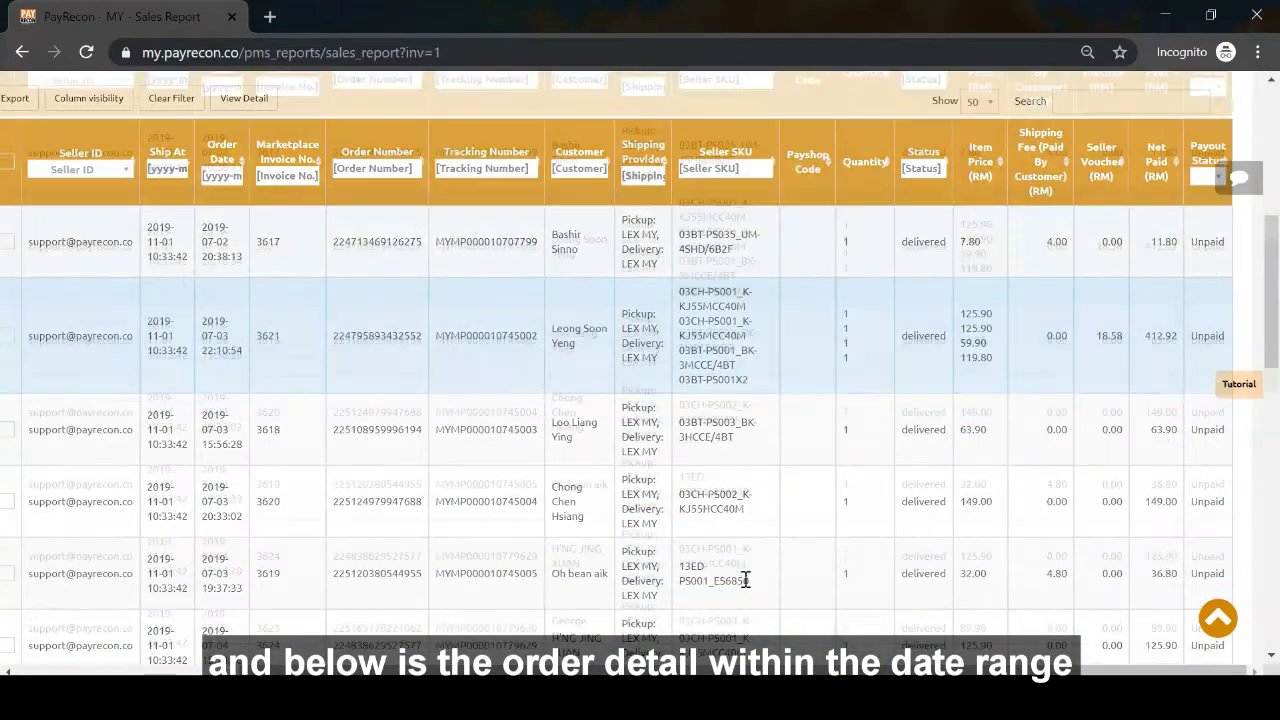
scroll(745, 579, "up", 15)
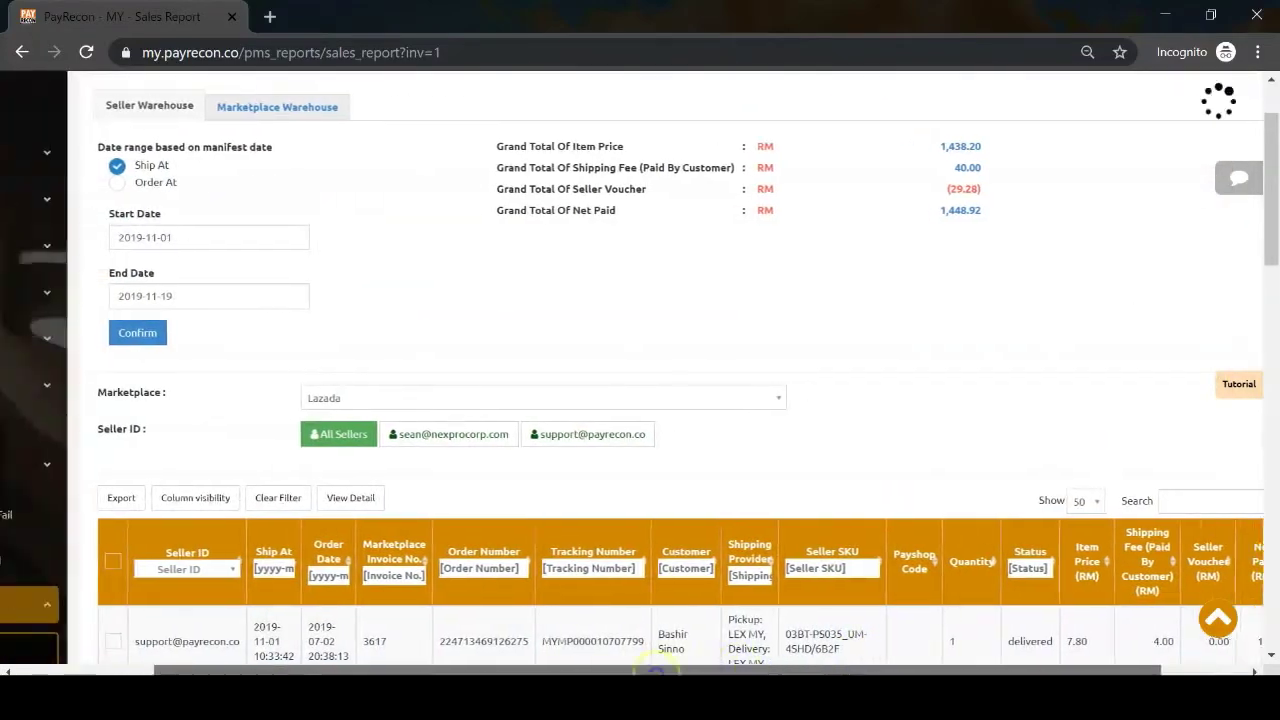
Step: Scroll to the end of the sales table and open the Unpaid Orders report
left_click_drag(770, 665, 500, 665)
scroll(262, 562, "down", 1)
scroll(262, 562, "down", 2)
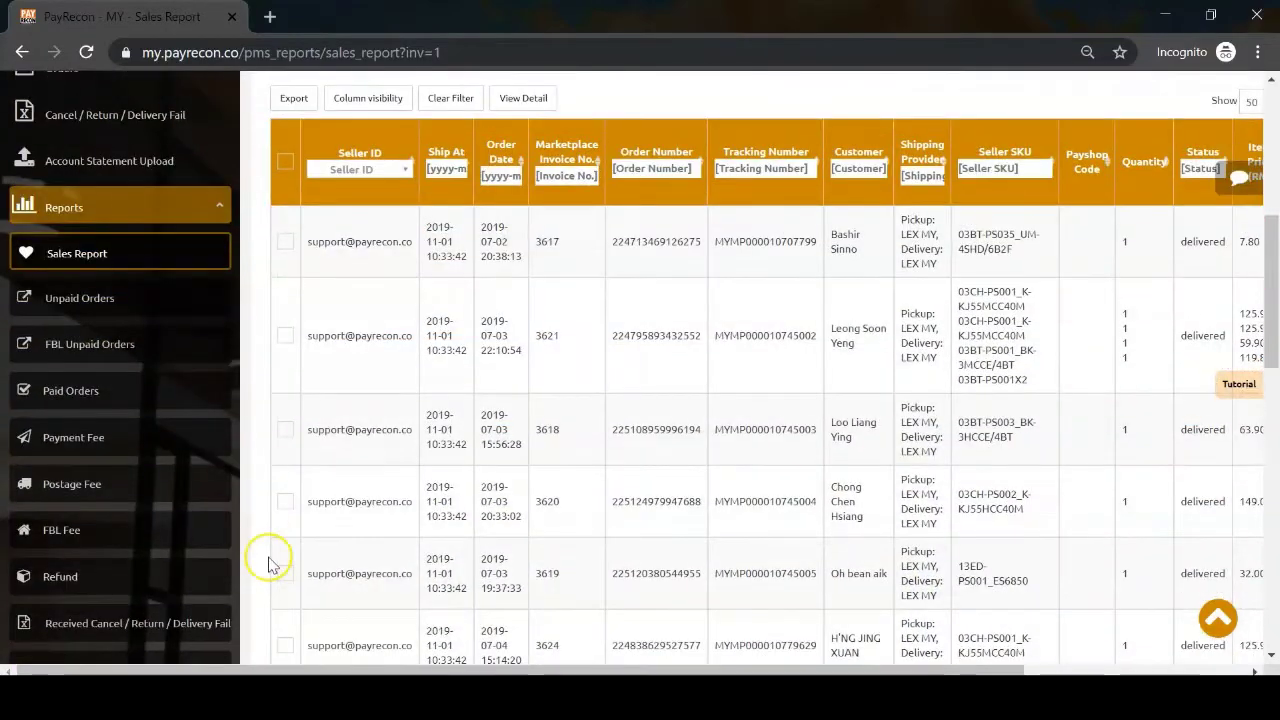
left_click(177, 320)
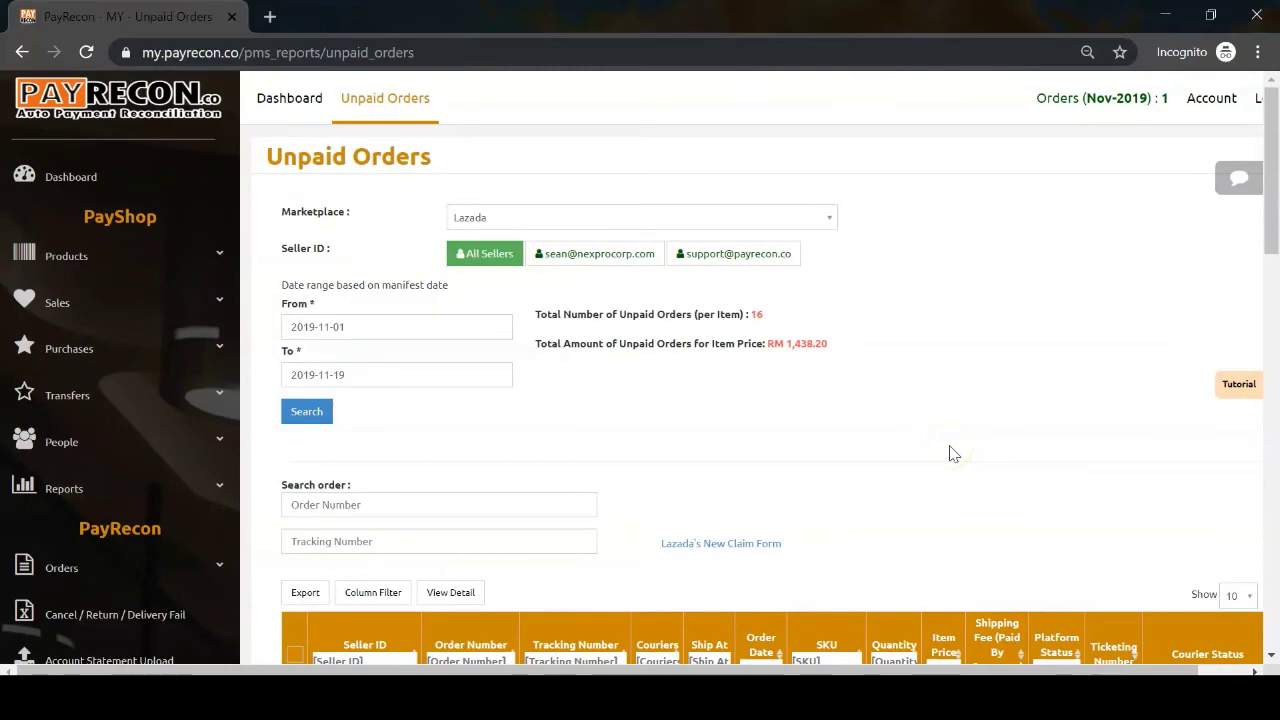
Step: Scroll through the Unpaid Orders table vertically and horizontally
scroll(953, 454, "down", 3)
scroll(953, 454, "up", 3)
scroll(953, 454, "down", 4)
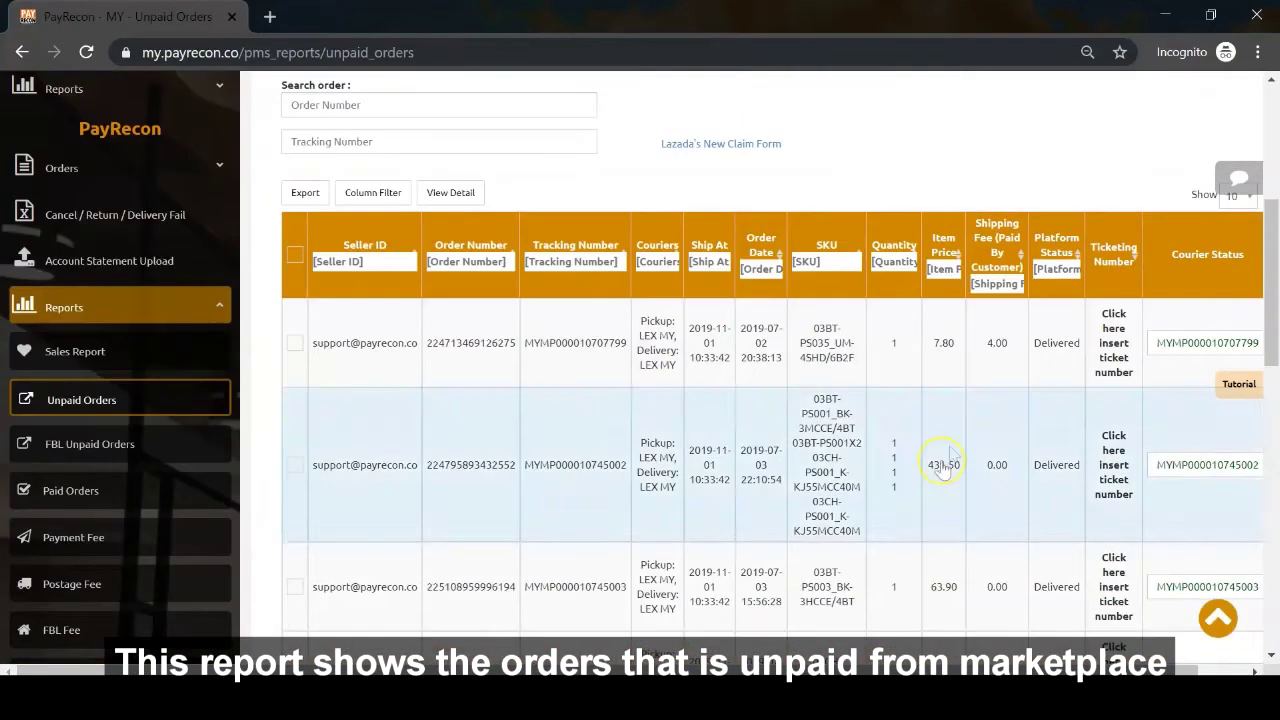
scroll(890, 620, "right", 1)
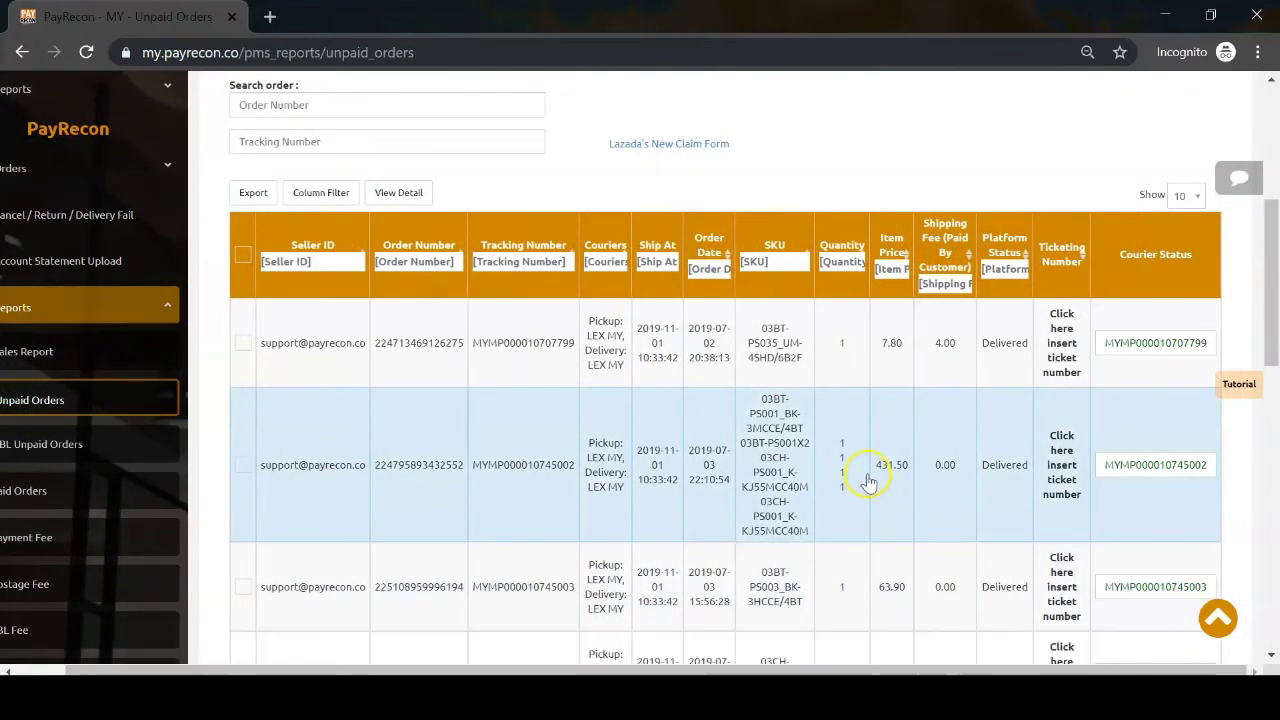
scroll(868, 482, "up", 3)
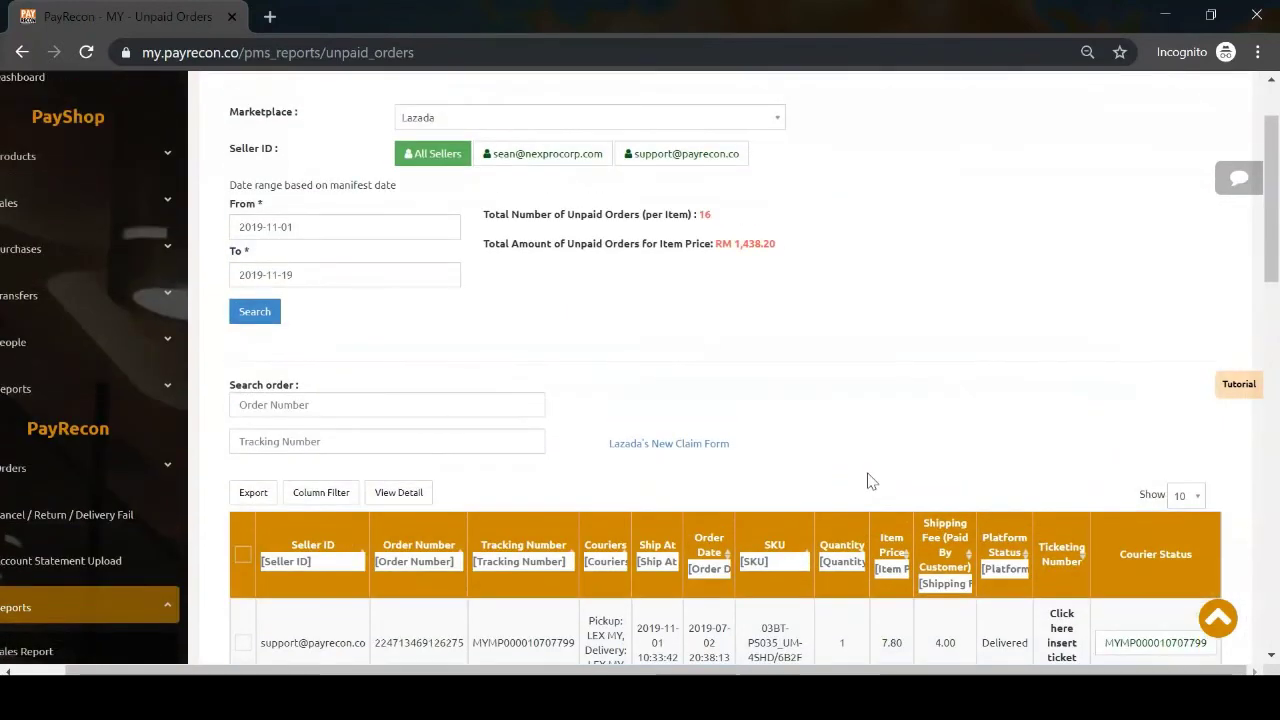
scroll(868, 482, "up", 1)
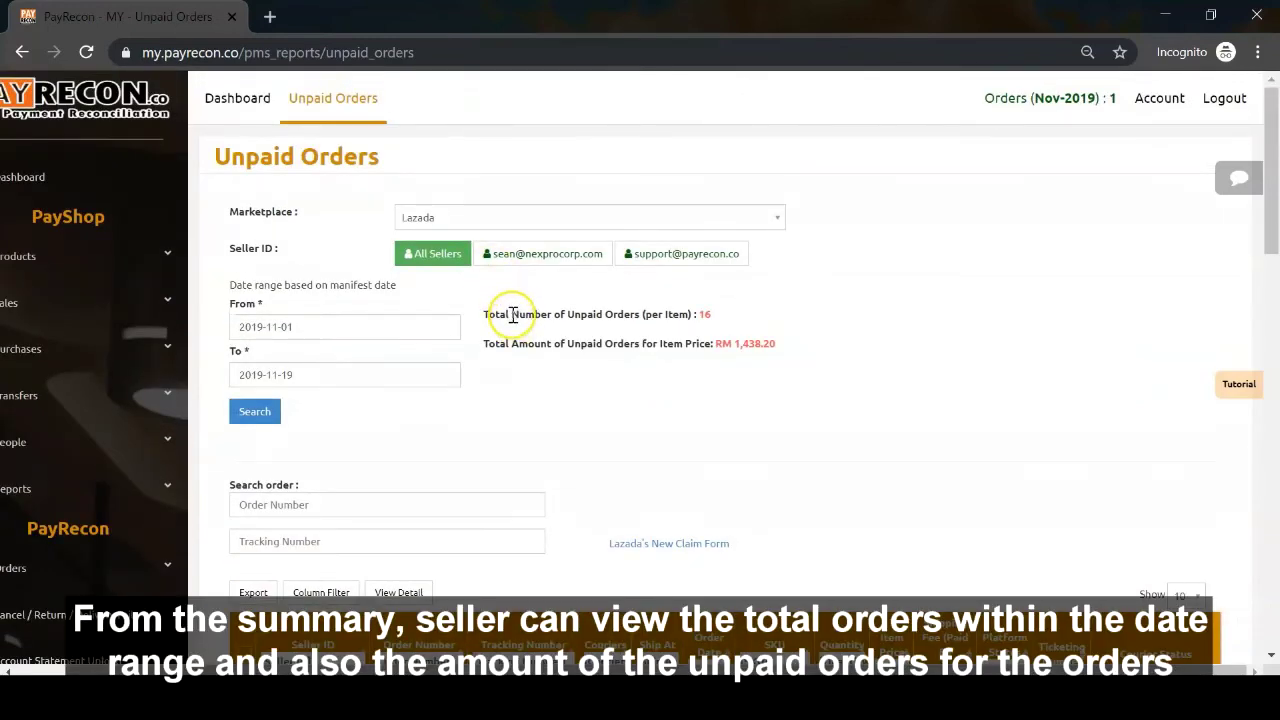
Step: Highlight the unpaid count of 16 and the RM 1,438.20 unpaid amount
left_click_drag(698, 313, 745, 322)
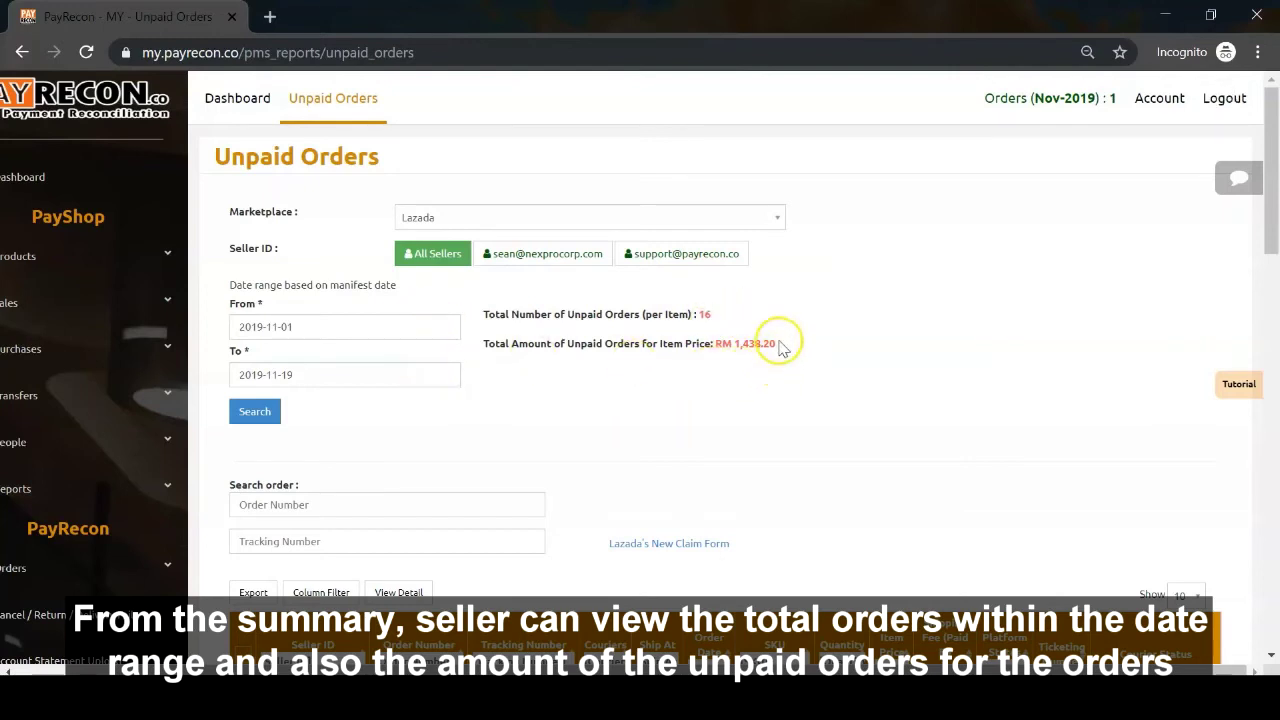
left_click_drag(776, 343, 731, 344)
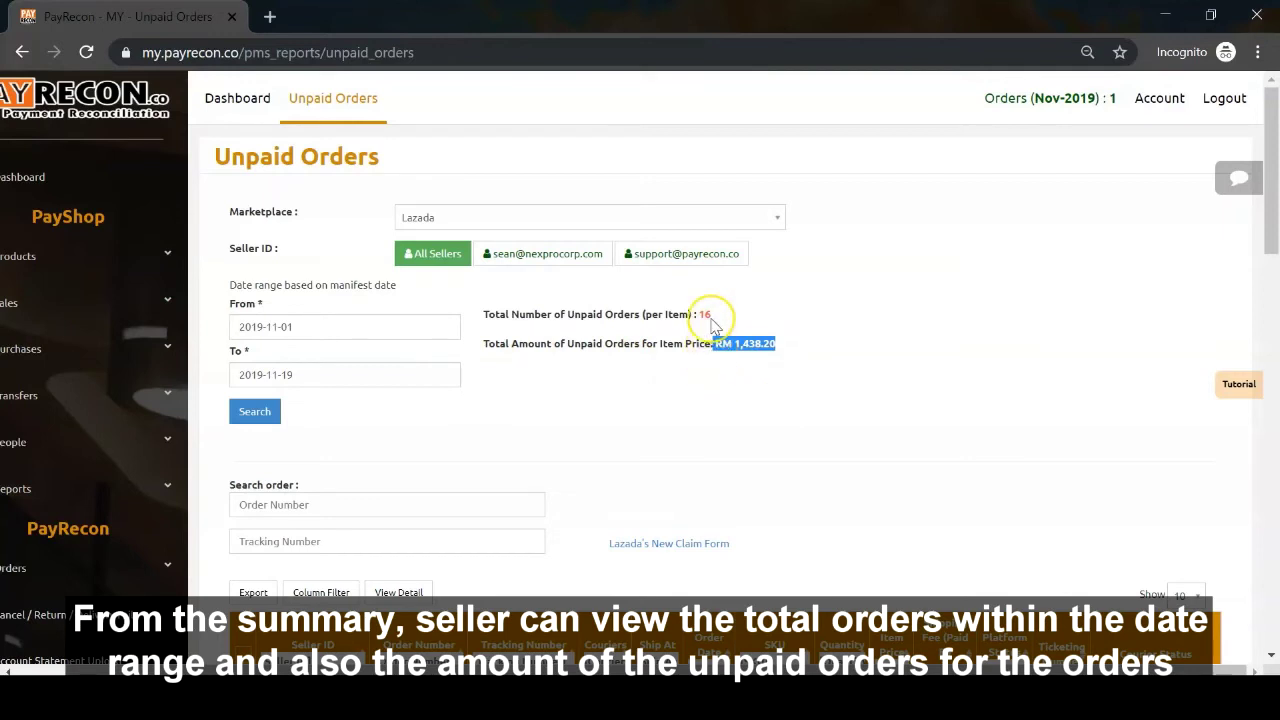
left_click(718, 368)
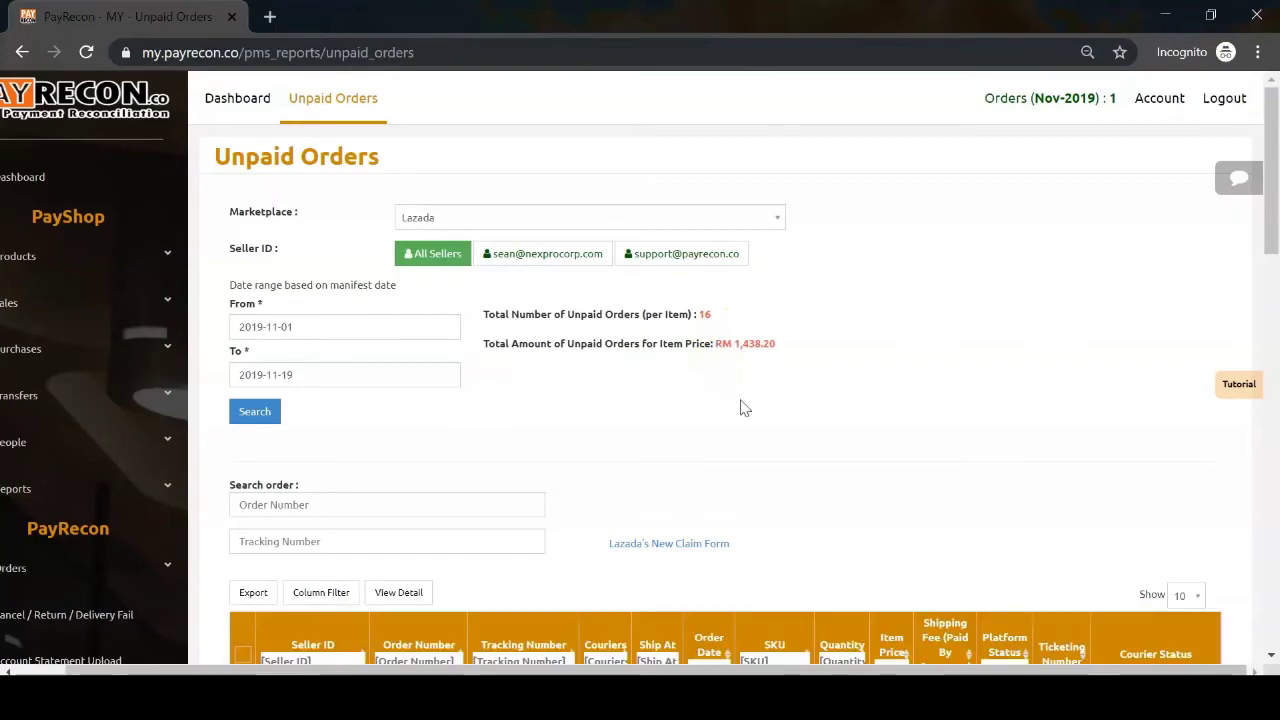
Step: Scroll down the unpaid orders table and open the Paid Orders report
scroll(743, 408, "down", 5)
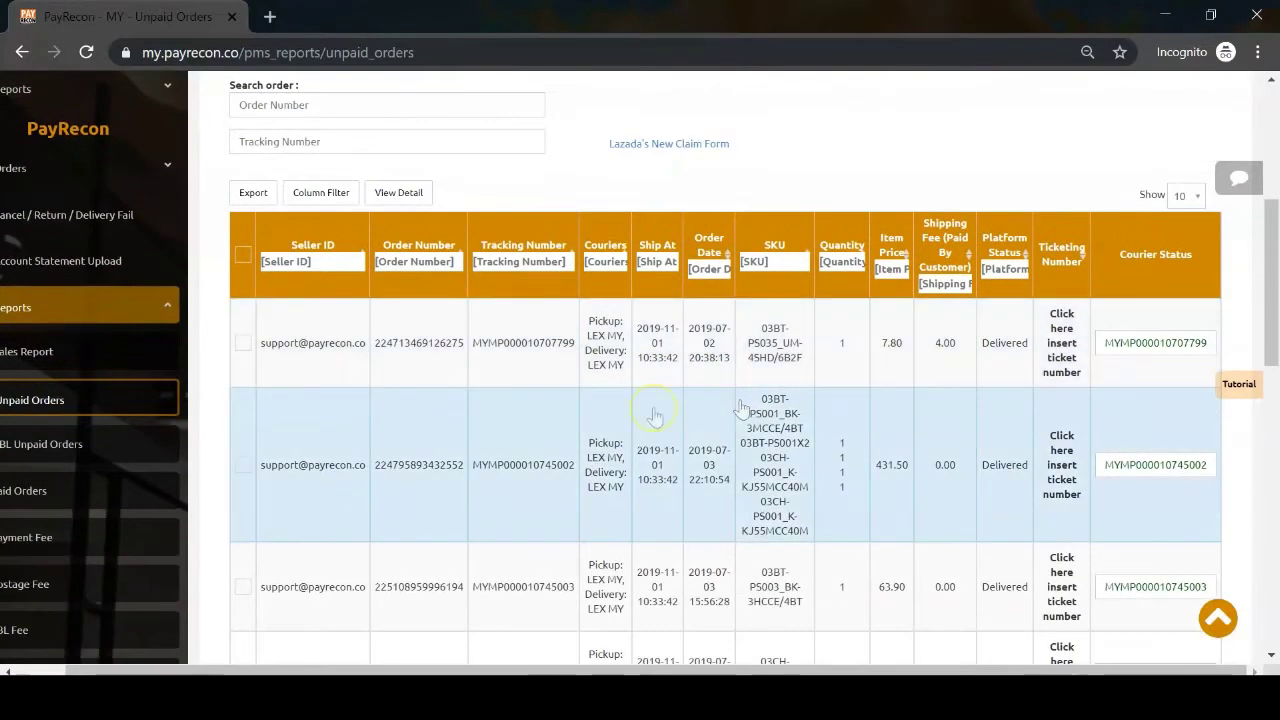
scroll(177, 614, "left", 1)
scroll(224, 490, "down", 2)
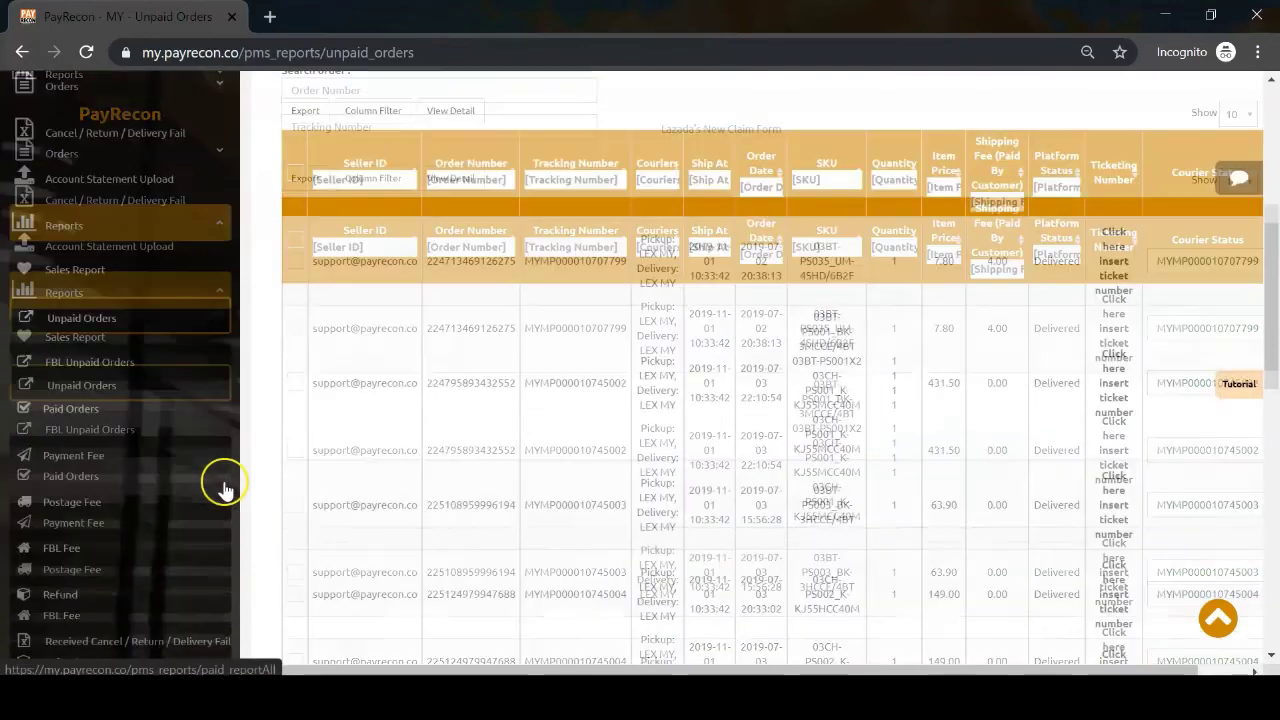
left_click(165, 400)
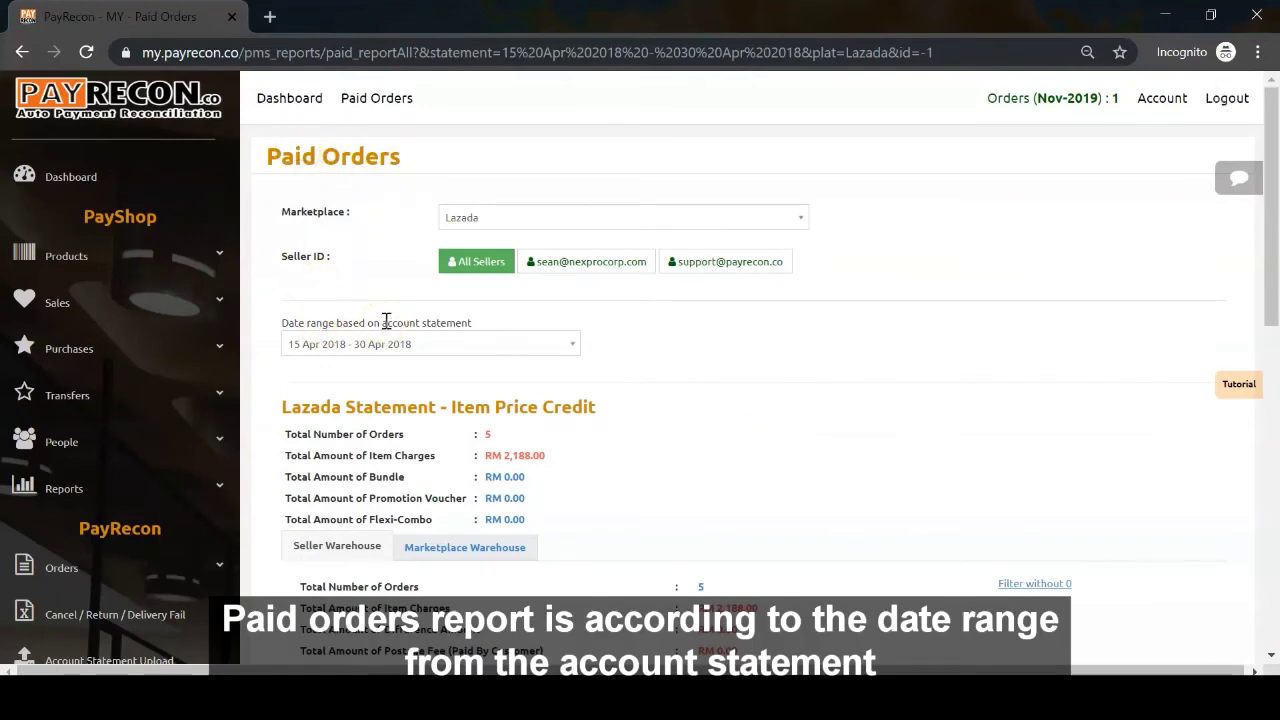
Step: Scroll through the Paid Orders summary and 5-order table, then open the Postage Fee report
scroll(785, 458, "down", 4)
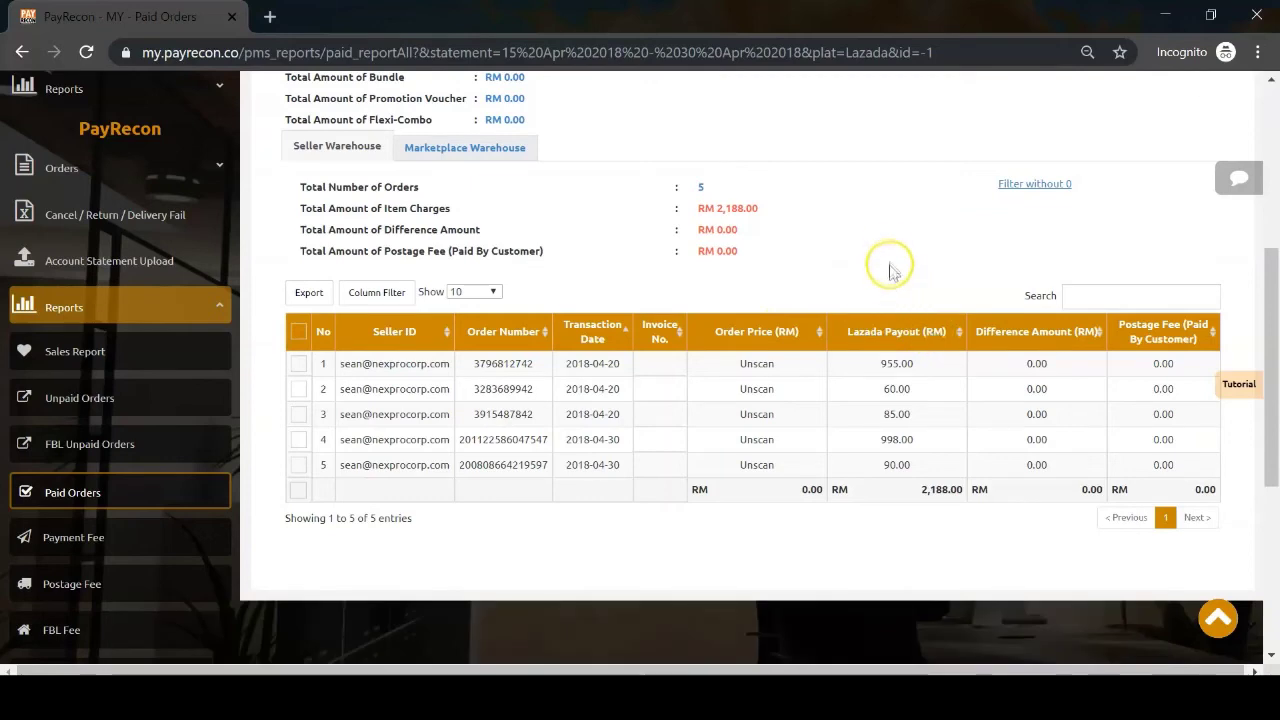
scroll(829, 279, "down", 4)
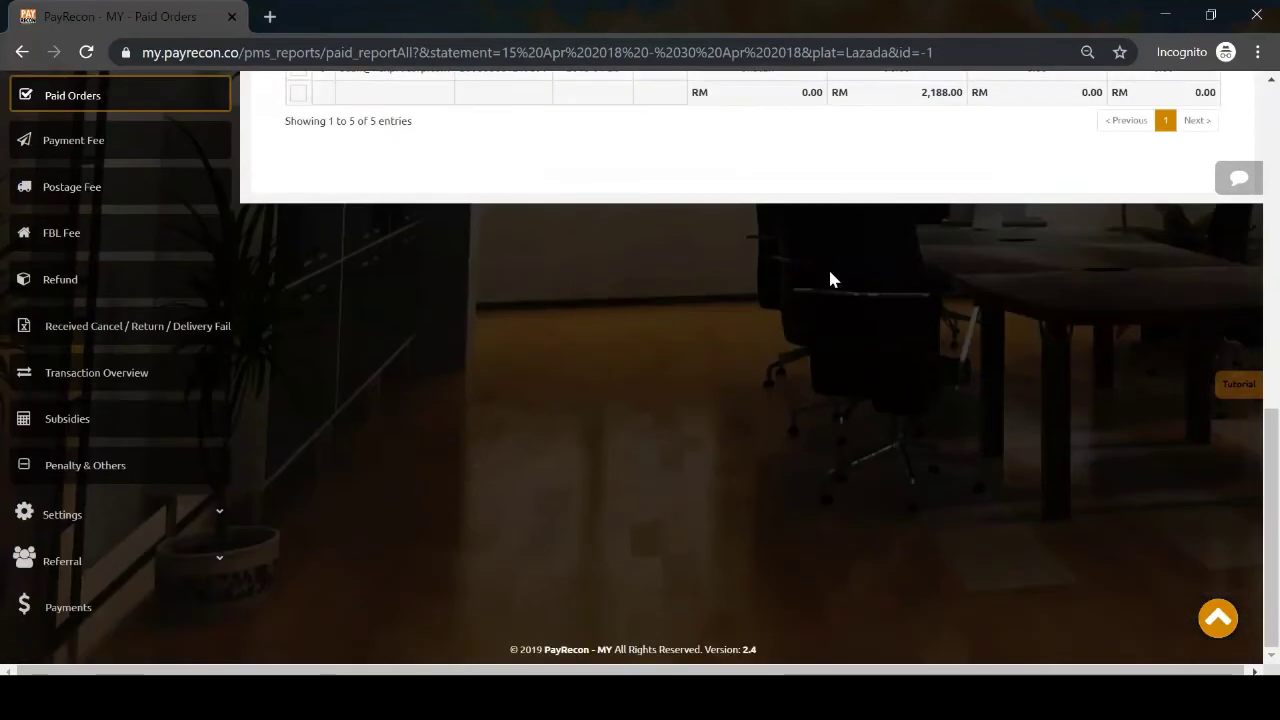
left_click(146, 189)
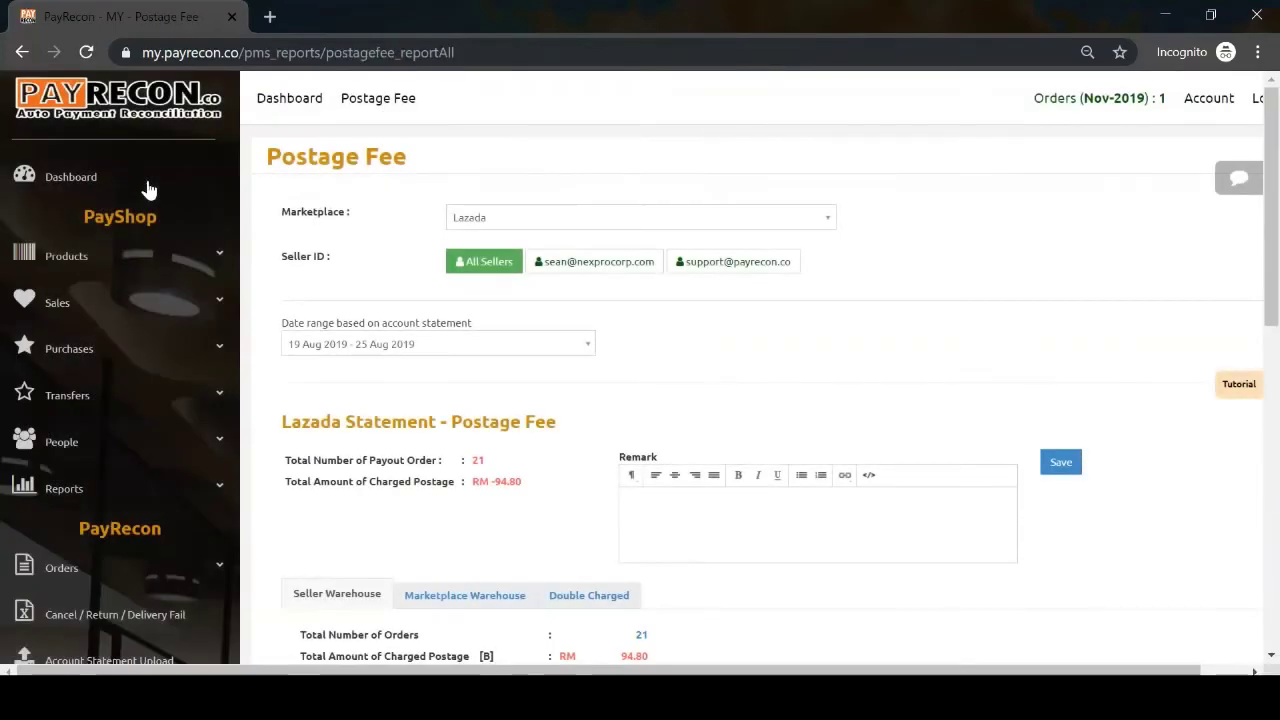
Step: Scroll through the Seller Warehouse postage totals and the 21-order Postage Fee table
scroll(672, 366, "down", 4)
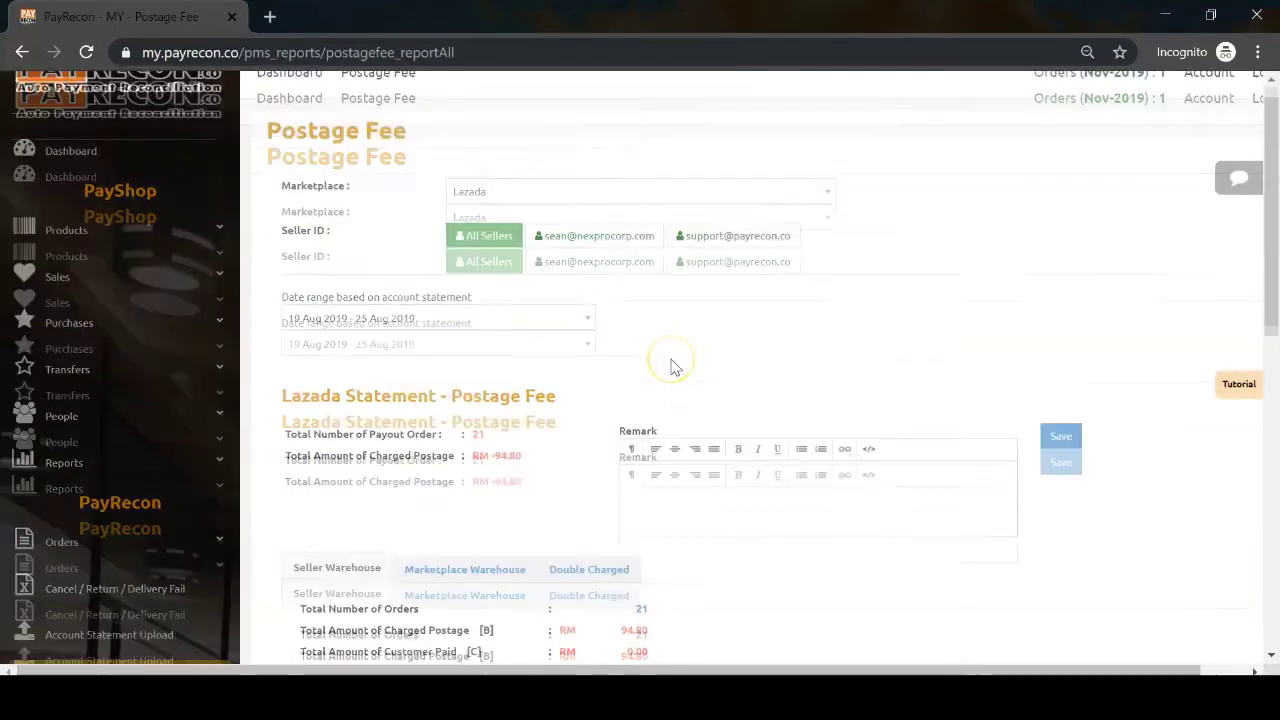
scroll(672, 366, "down", 1)
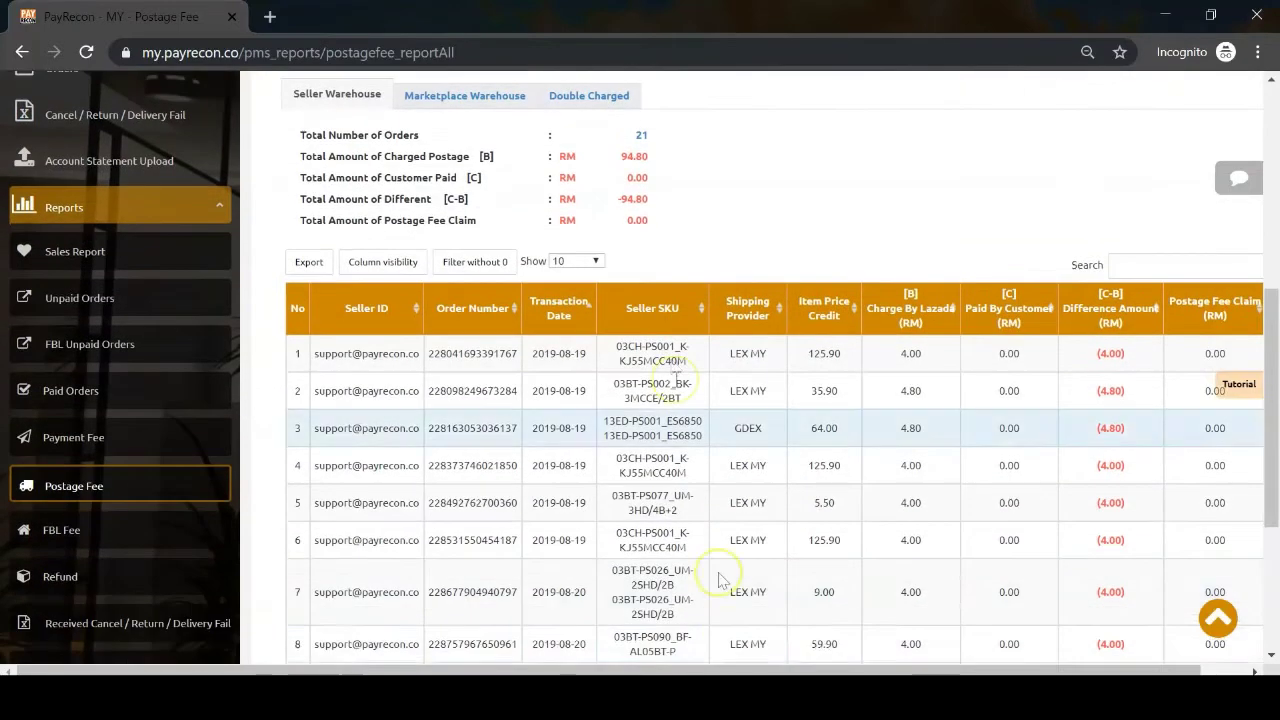
scroll(726, 663, "right", 1)
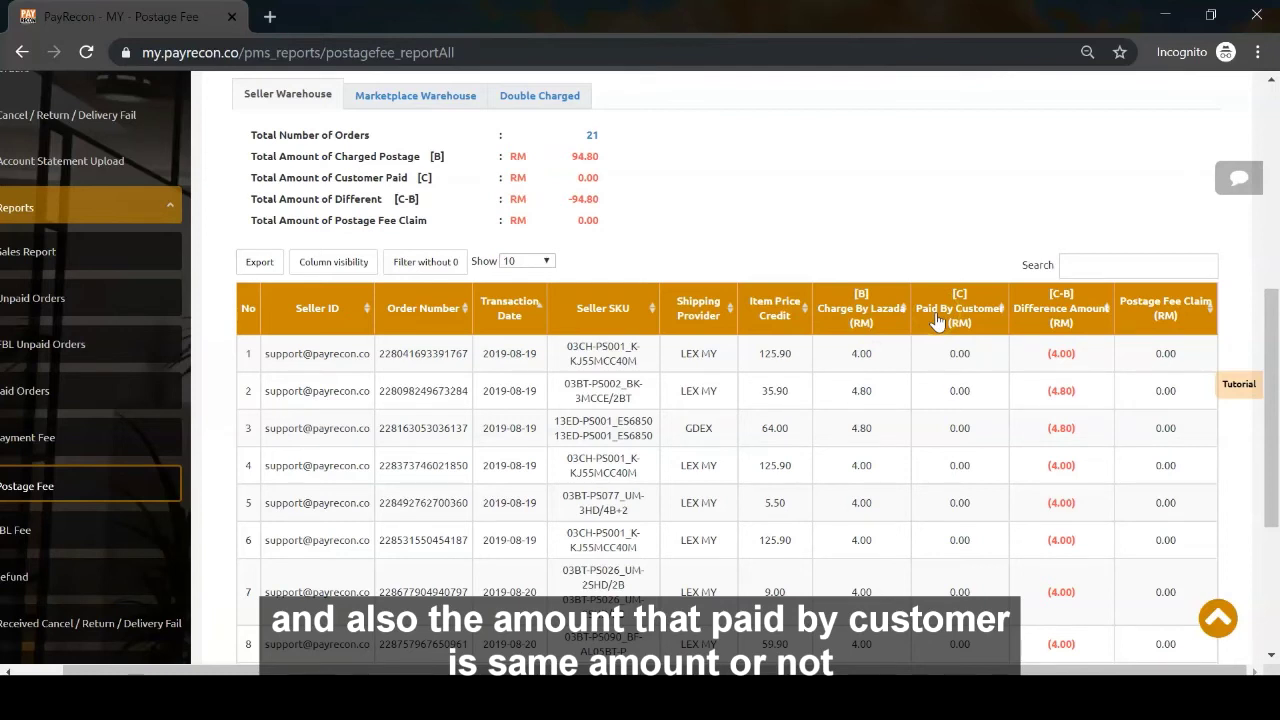
scroll(940, 326, "down", 2)
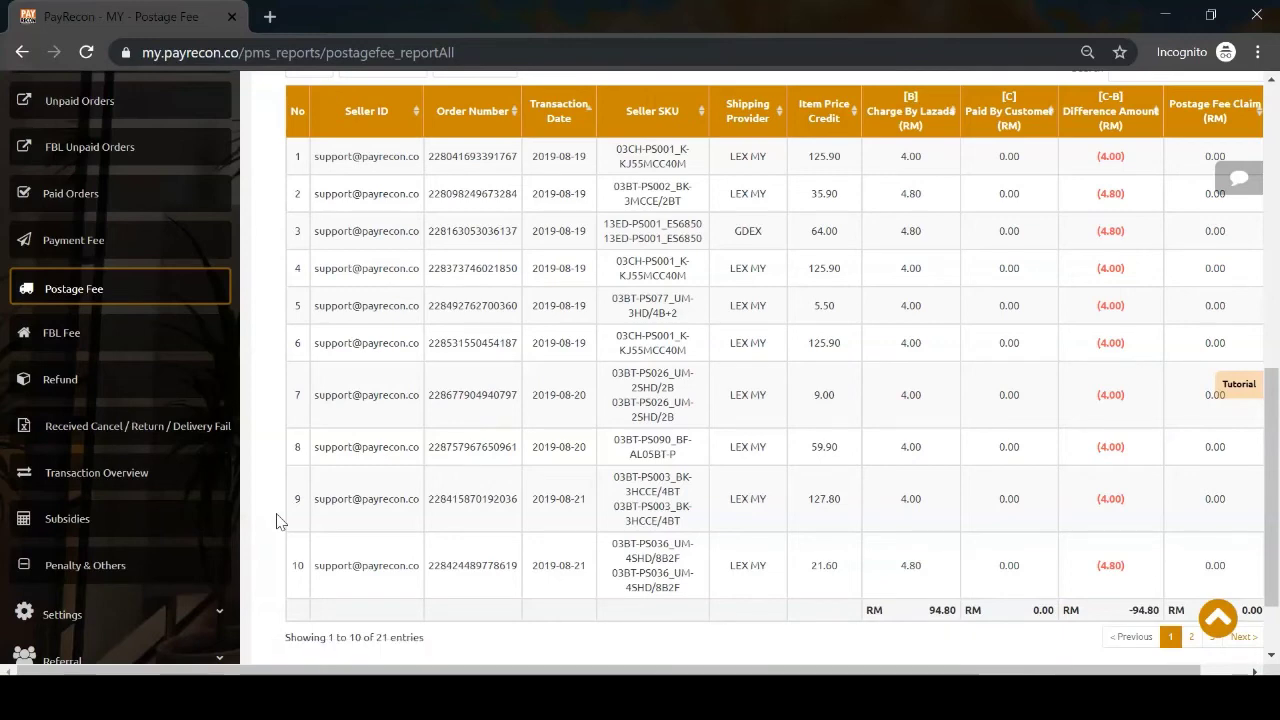
scroll(280, 521, "up", 2)
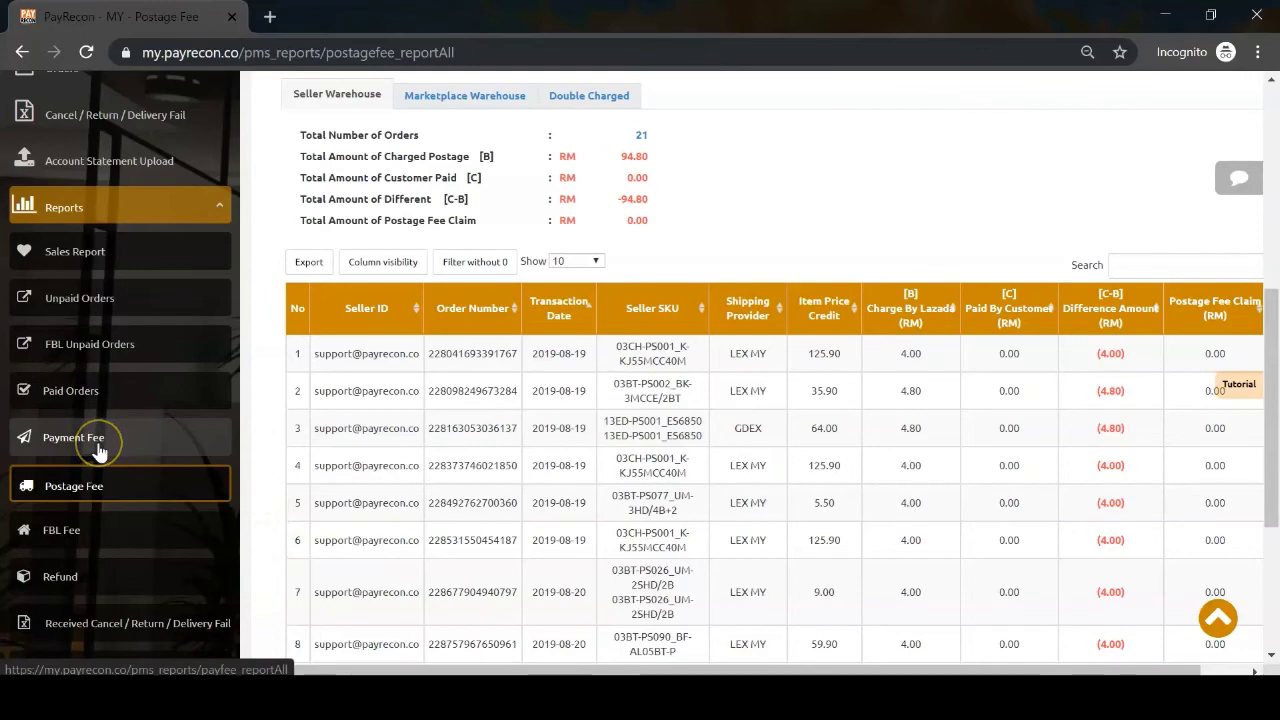
scroll(206, 451, "down", 2)
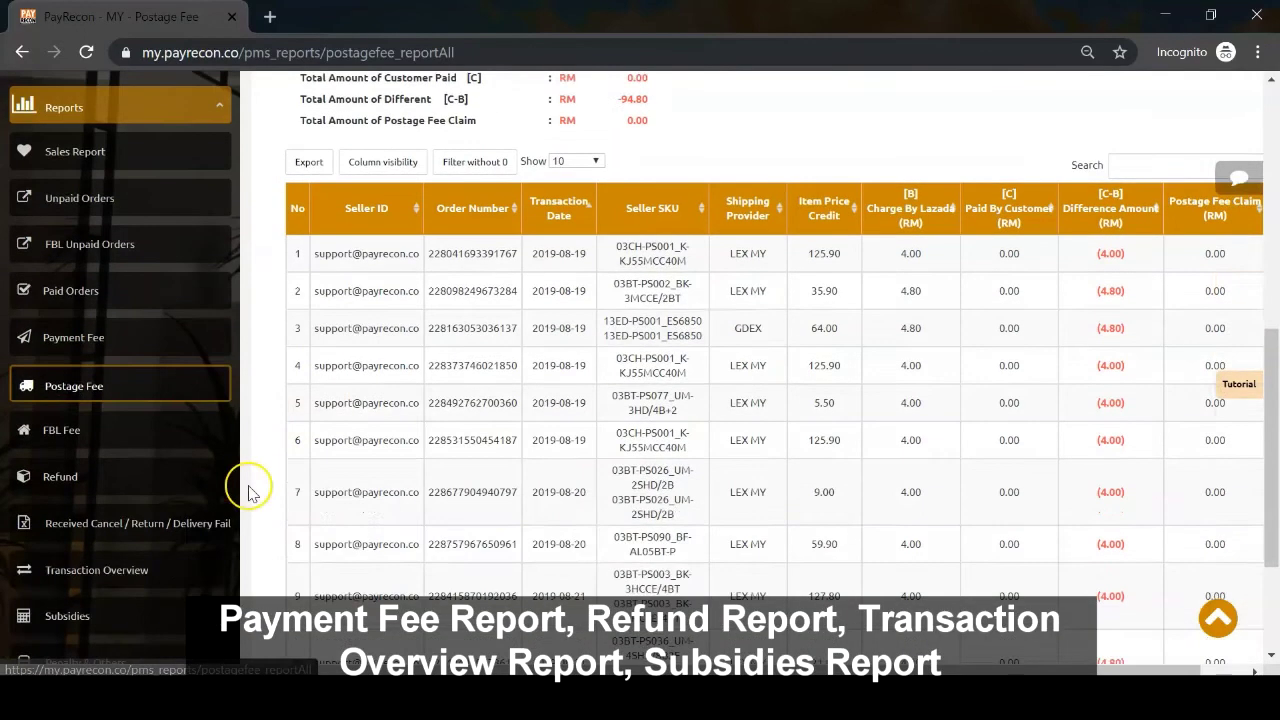